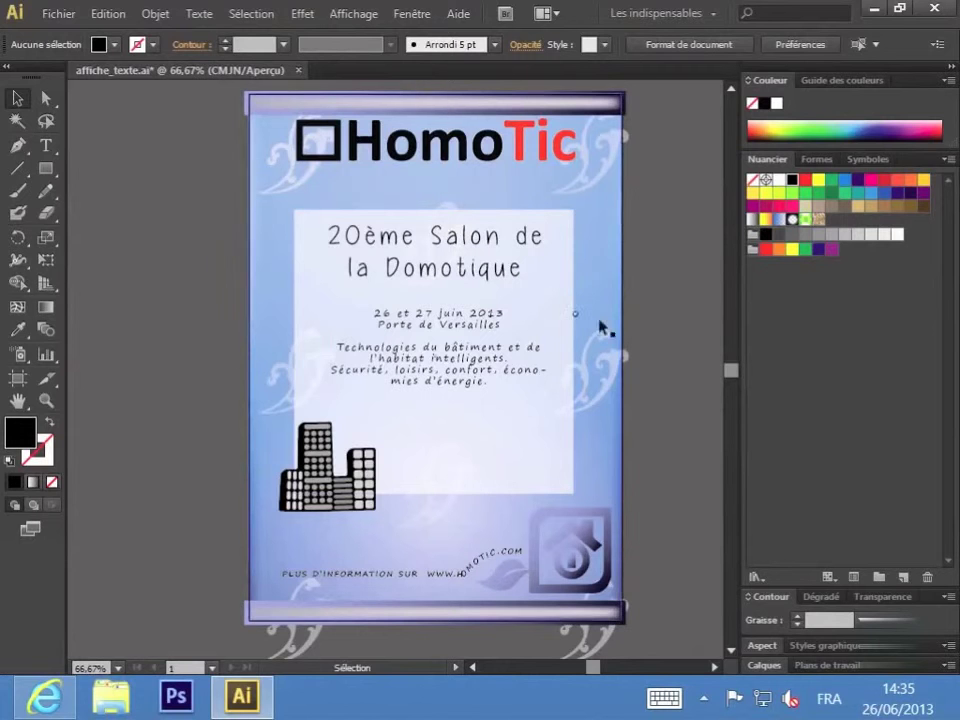
# Step: Set the font of the poster title "20ème Salon de la Domotique" to Caviar Dreams Bold
pyautogui.click(47, 148)
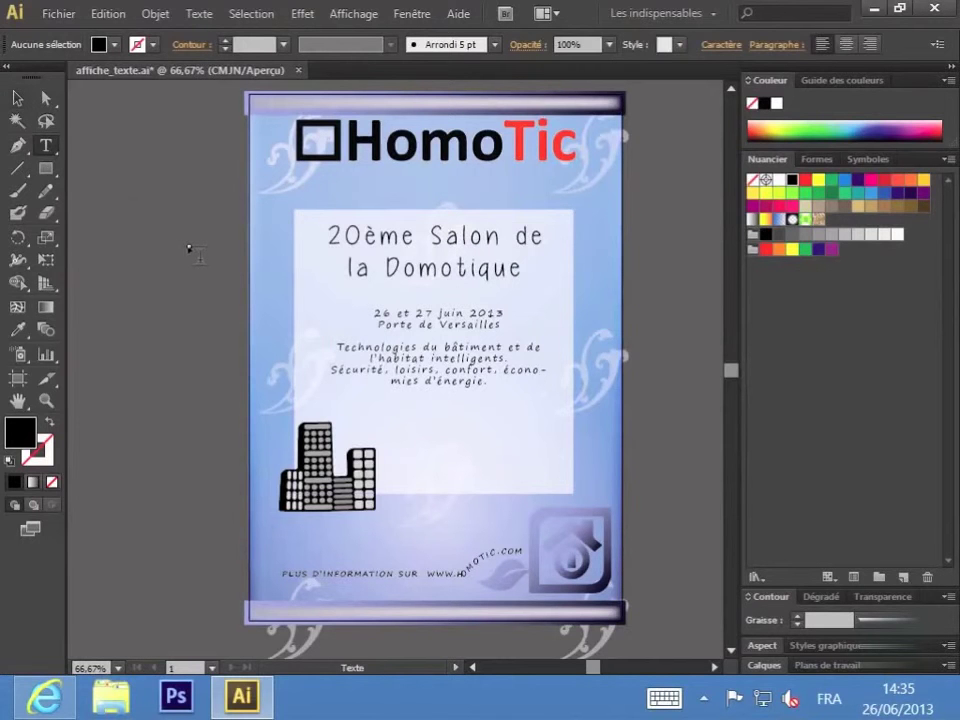
pyautogui.click(332, 234)
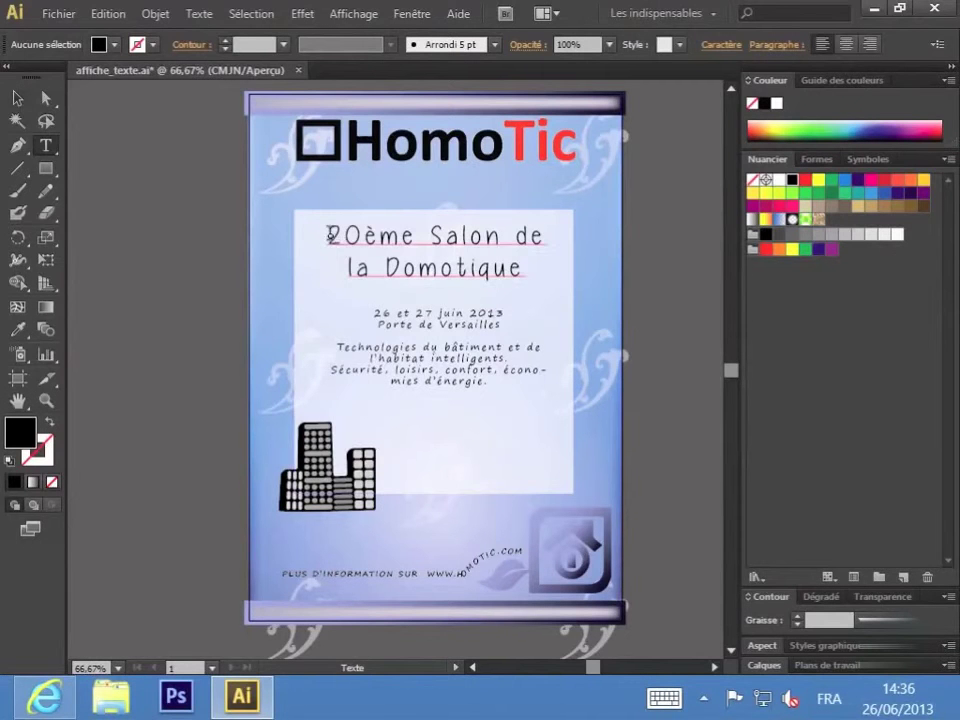
pyautogui.moveTo(330, 234); pyautogui.dragTo(526, 266)
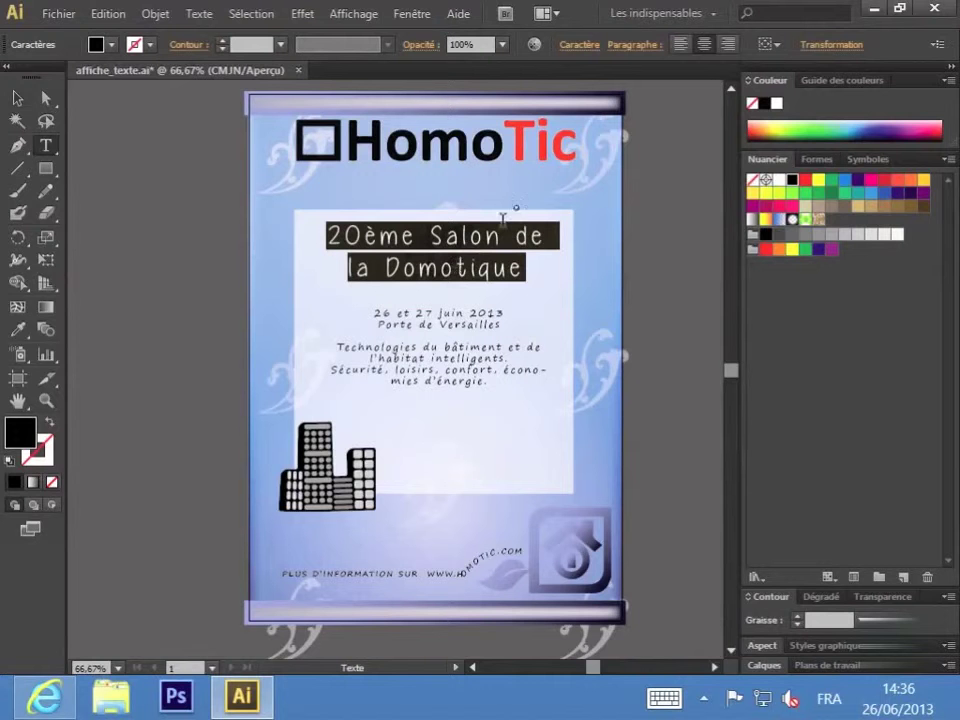
pyautogui.click(581, 47)
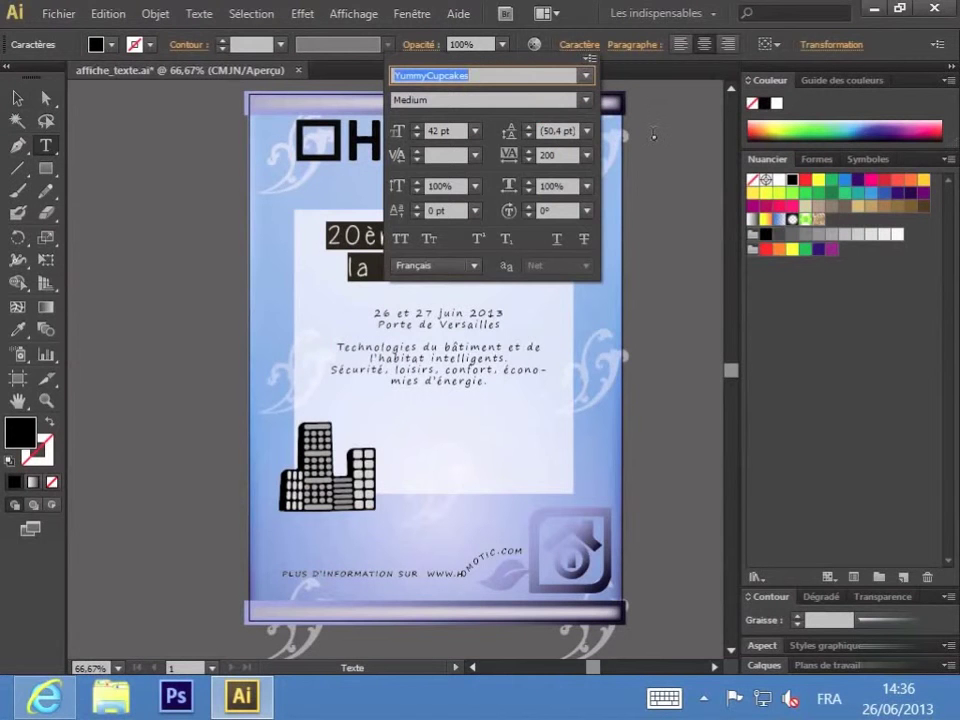
pyautogui.click(584, 47)
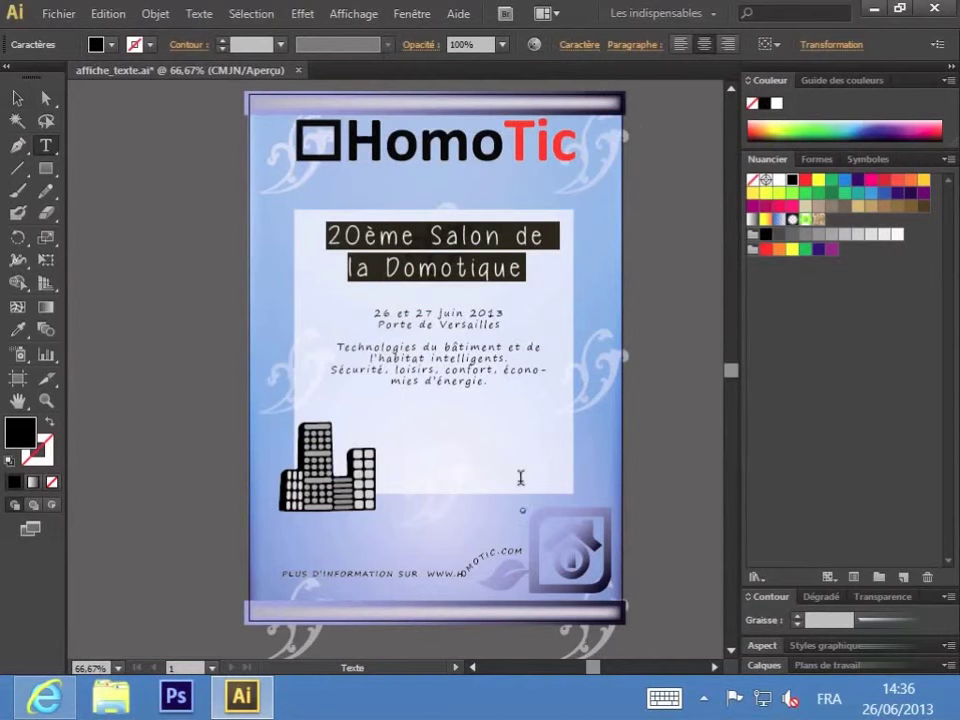
pyautogui.click(714, 666)
pyautogui.click(714, 667)
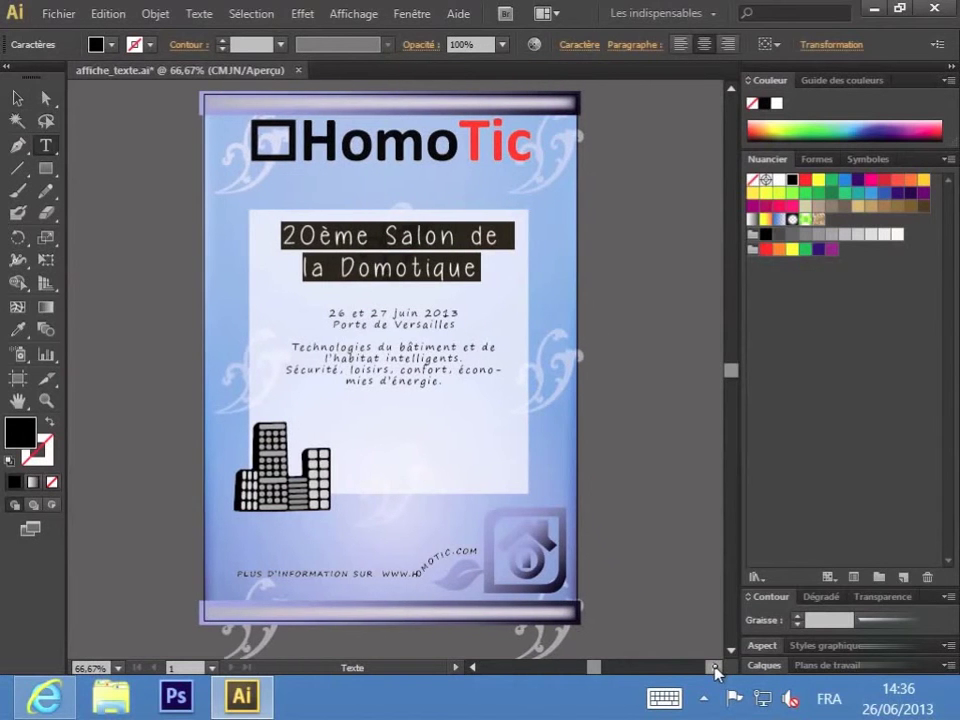
pyautogui.click(714, 667)
pyautogui.click(714, 667)
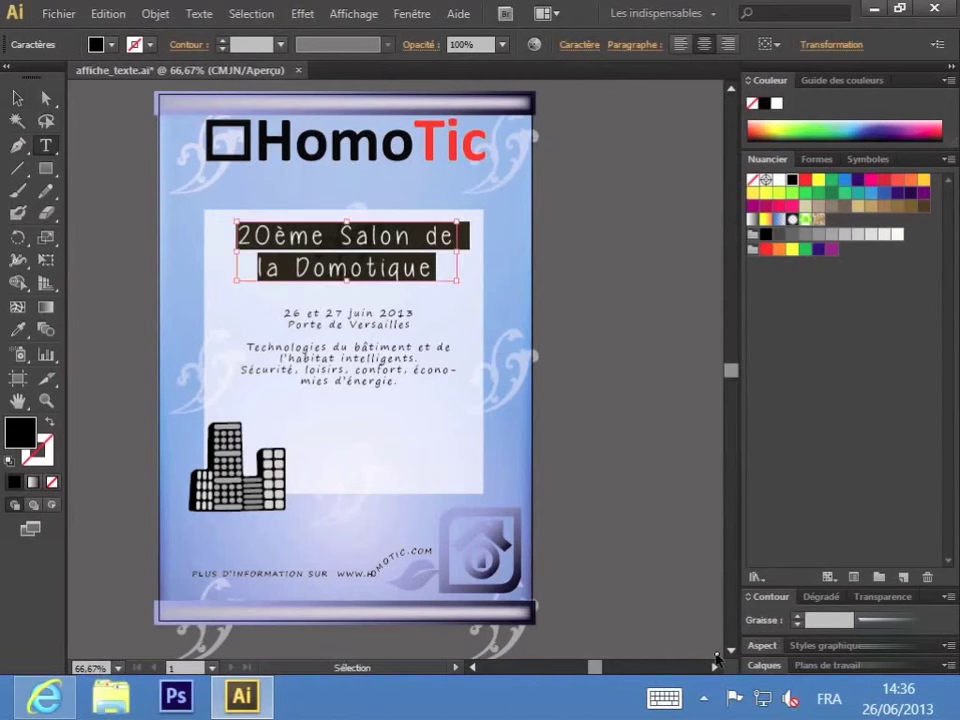
pyautogui.hotkey('ctrl', '1')
pyautogui.hotkey('ctrl', 'shift', 'a')
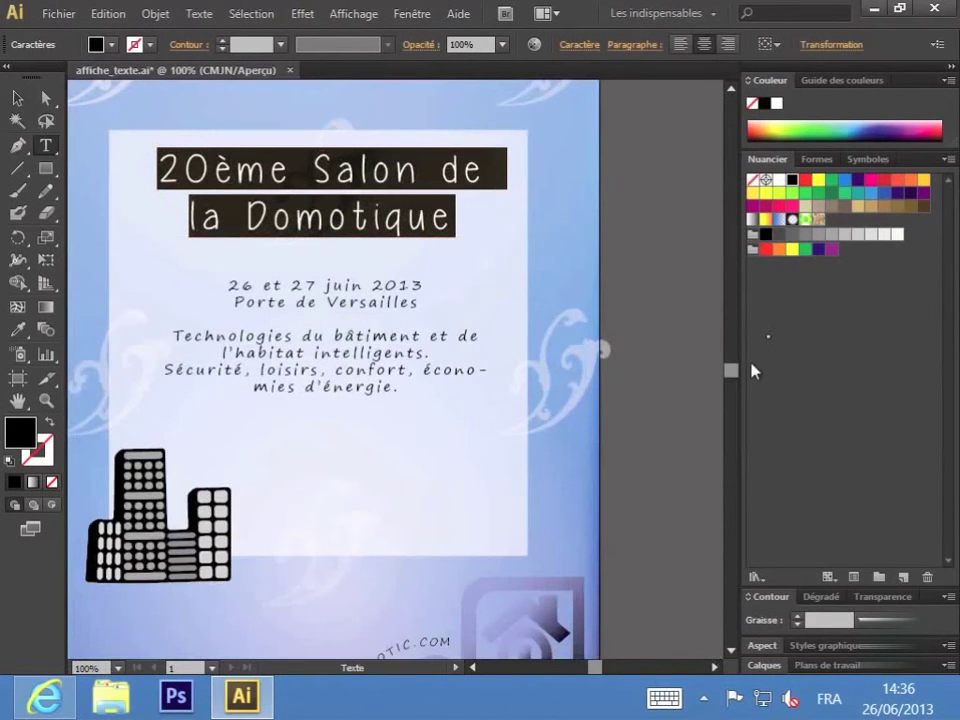
pyautogui.click(580, 47)
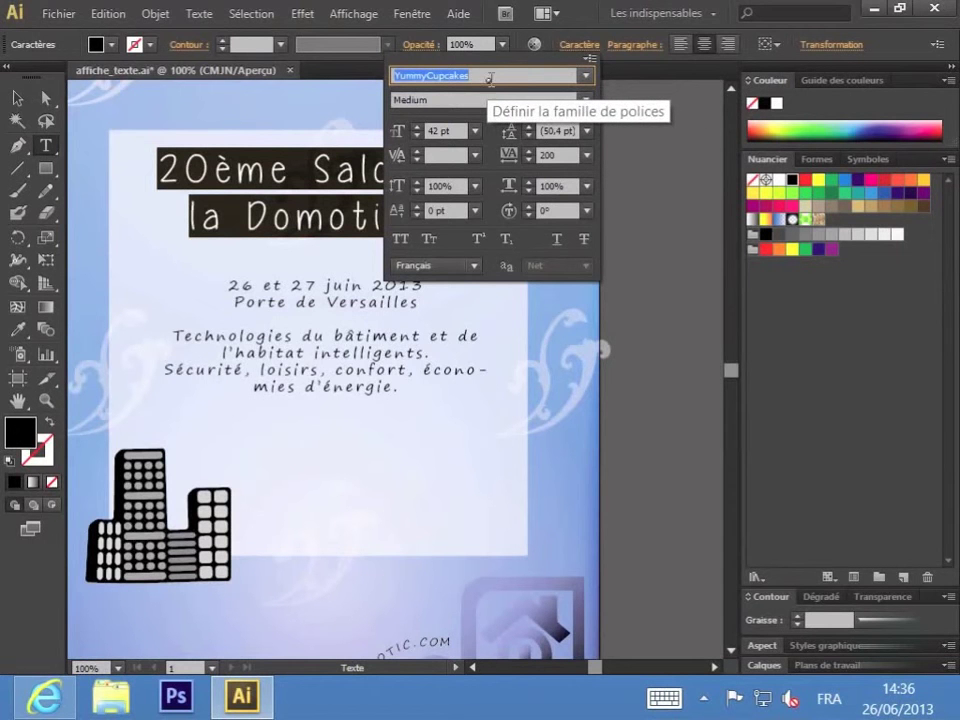
pyautogui.click(589, 79)
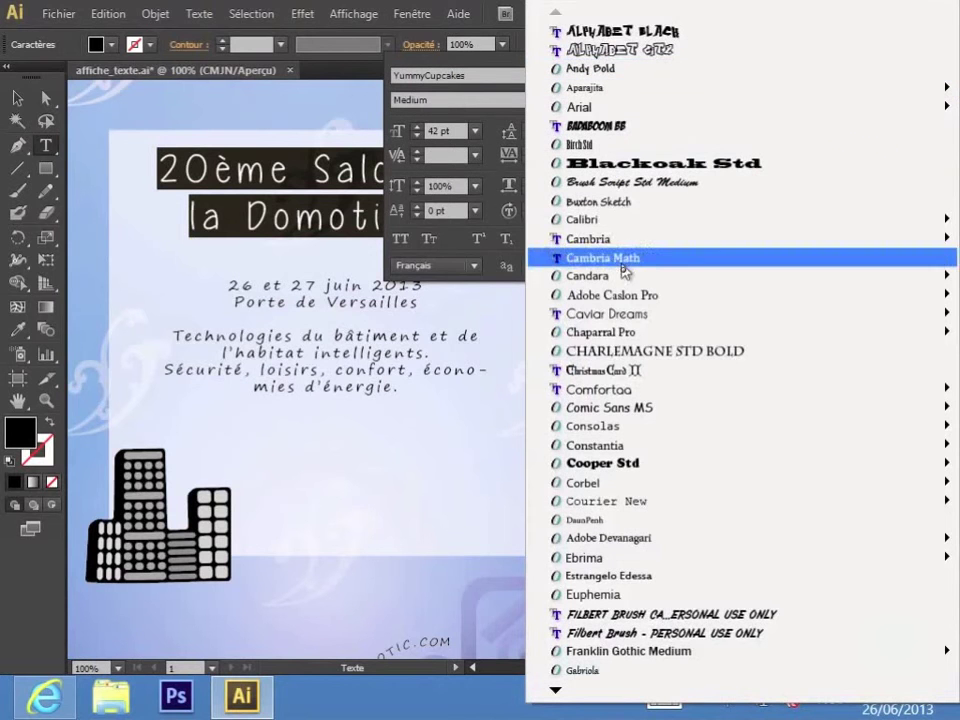
pyautogui.moveTo(657, 319)
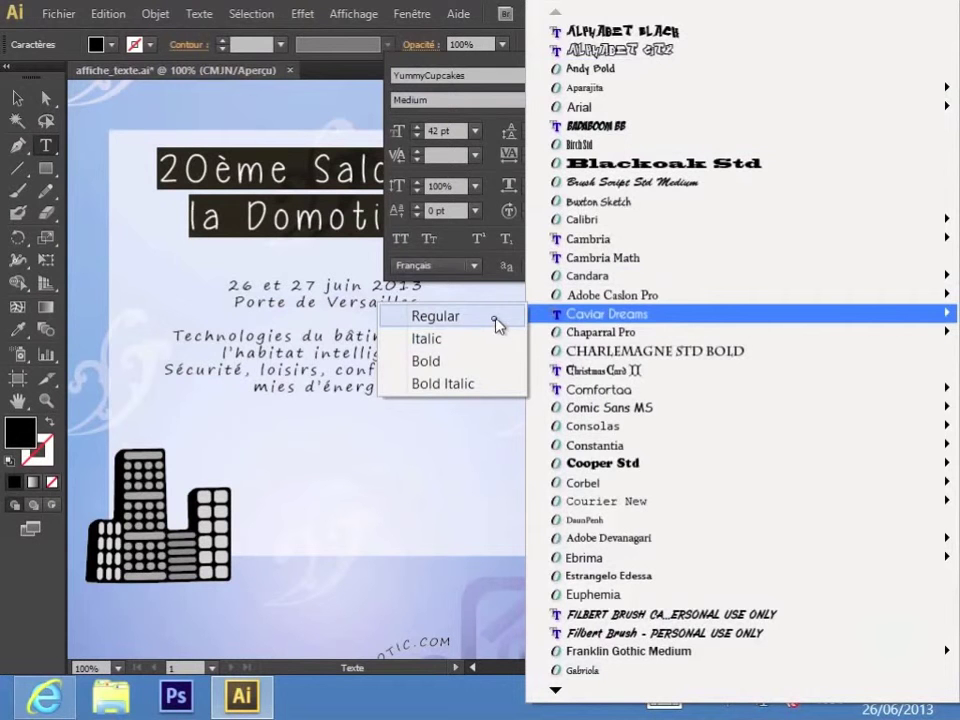
pyautogui.click(466, 361)
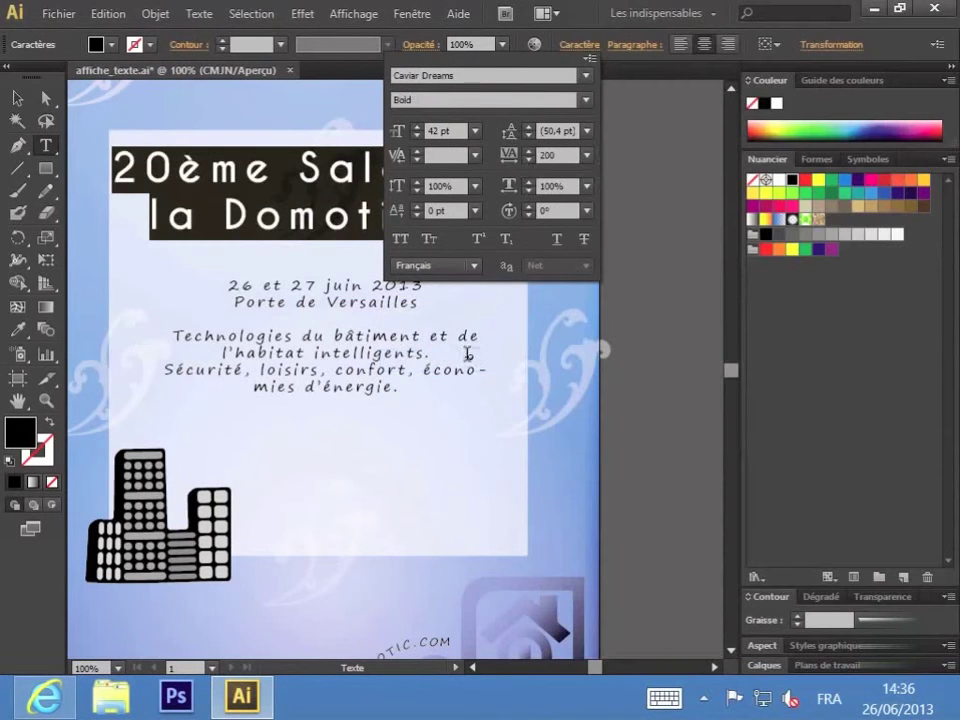
pyautogui.click(586, 100)
pyautogui.click(587, 101)
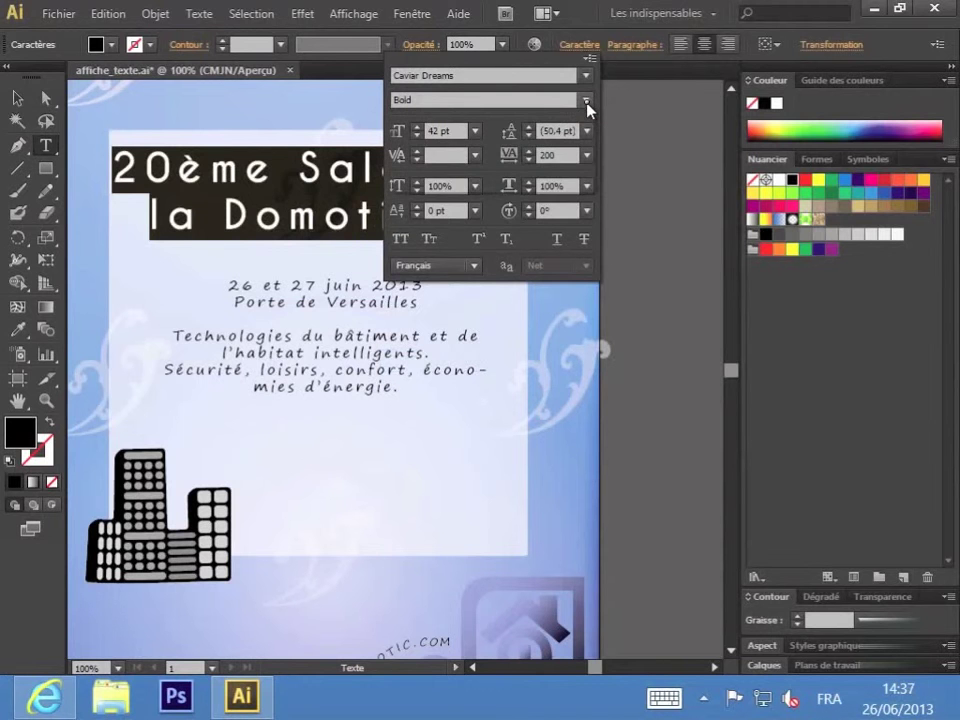
pyautogui.click(587, 101)
pyautogui.click(586, 100)
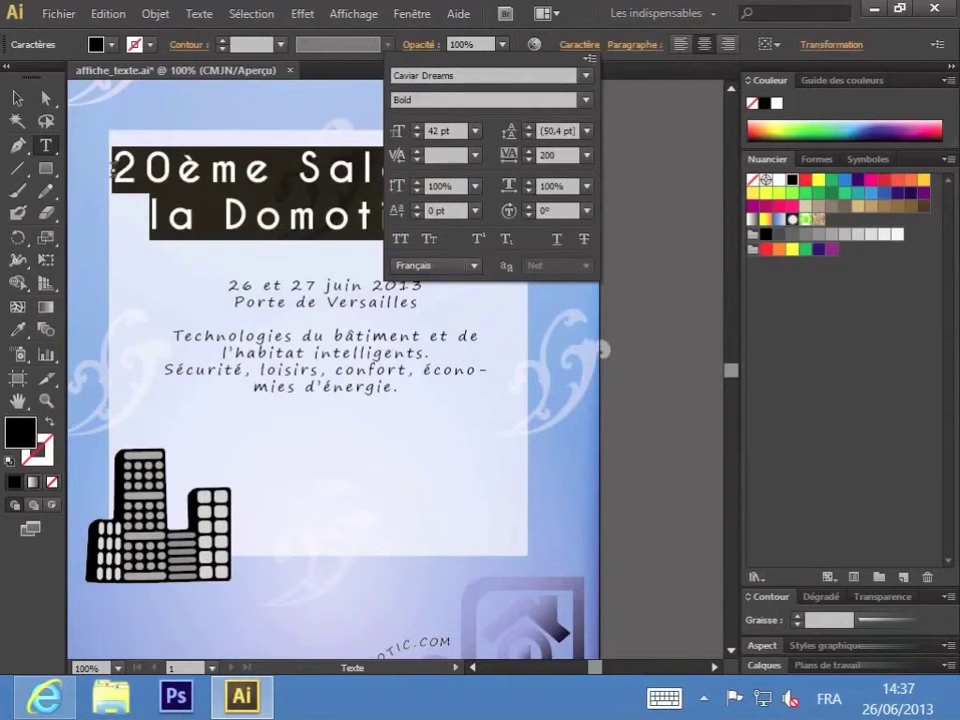
# Step: Reduce the font size of the poster title to 38 pt
pyautogui.click(418, 139)
pyautogui.click(418, 139)
pyautogui.click(418, 140)
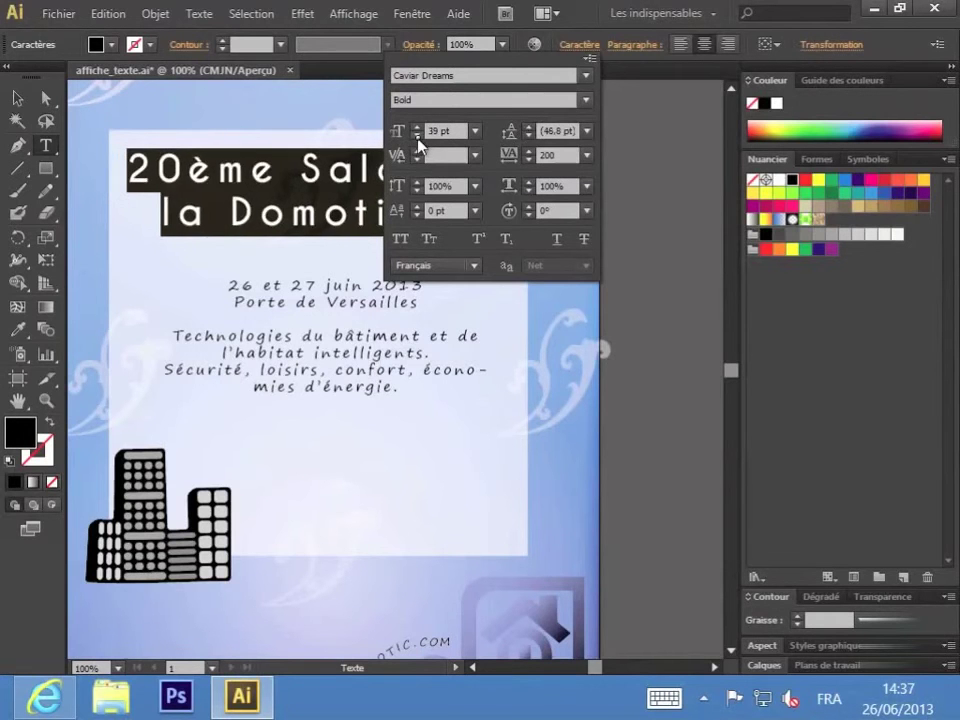
pyautogui.click(418, 140)
pyautogui.click(418, 140)
pyautogui.click(418, 140)
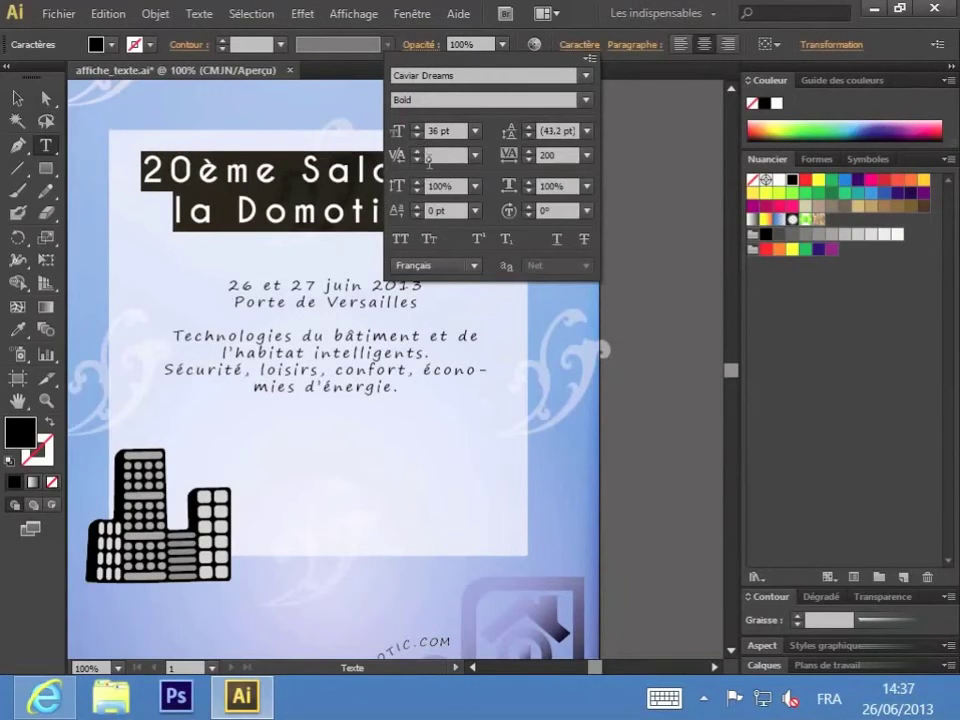
pyautogui.click(418, 127)
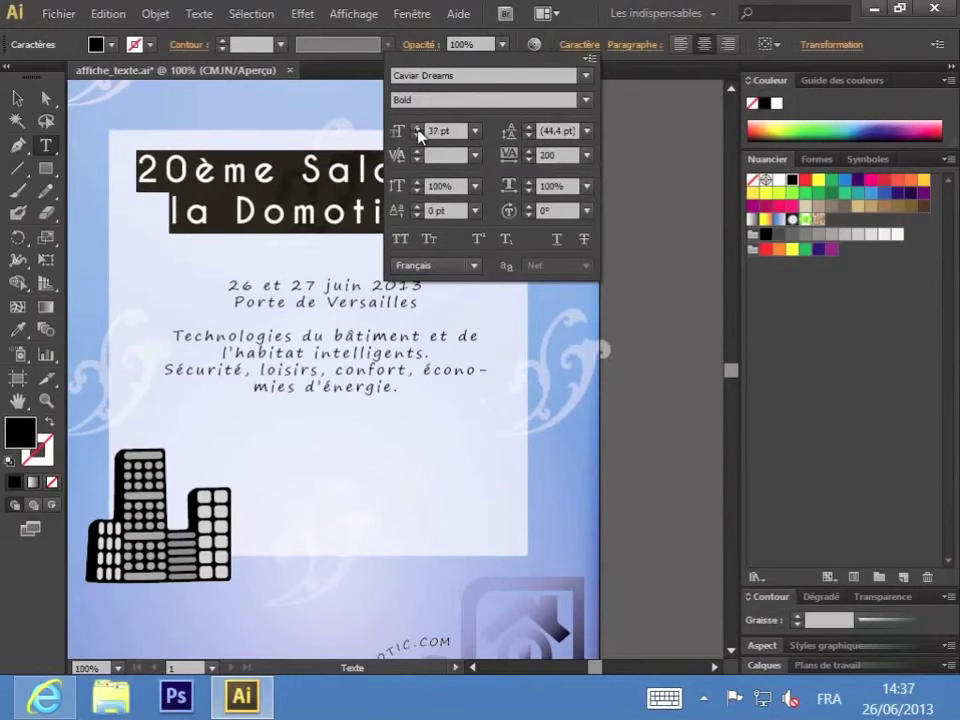
pyautogui.click(418, 127)
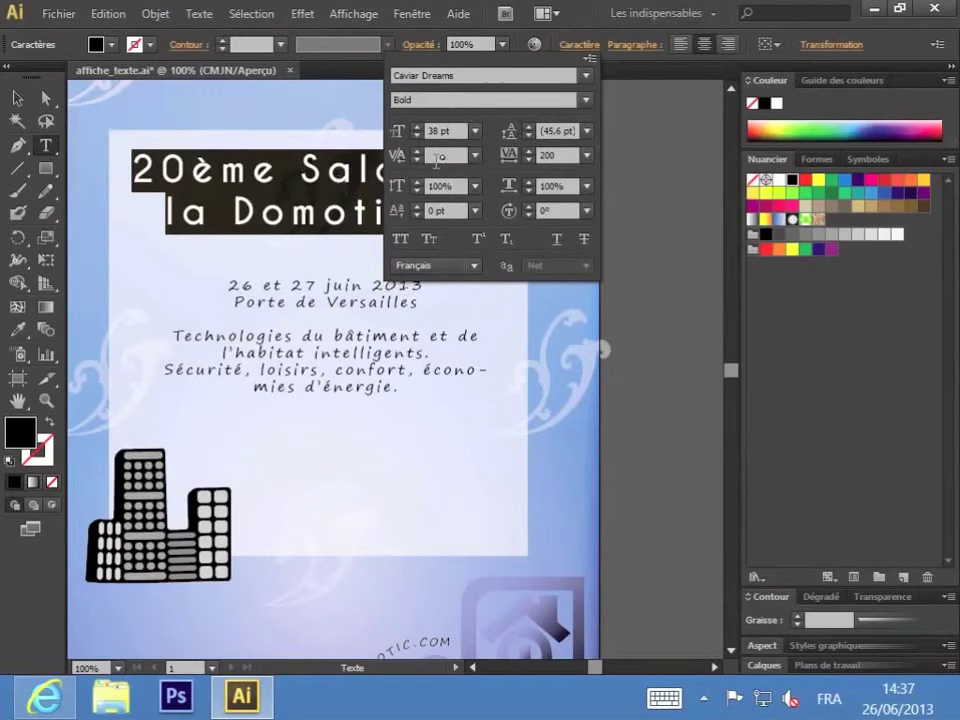
# Step: Set the leading between the two title lines to 49 pt
pyautogui.click(531, 128)
pyautogui.click(531, 128)
pyautogui.click(531, 128)
pyautogui.click(531, 128)
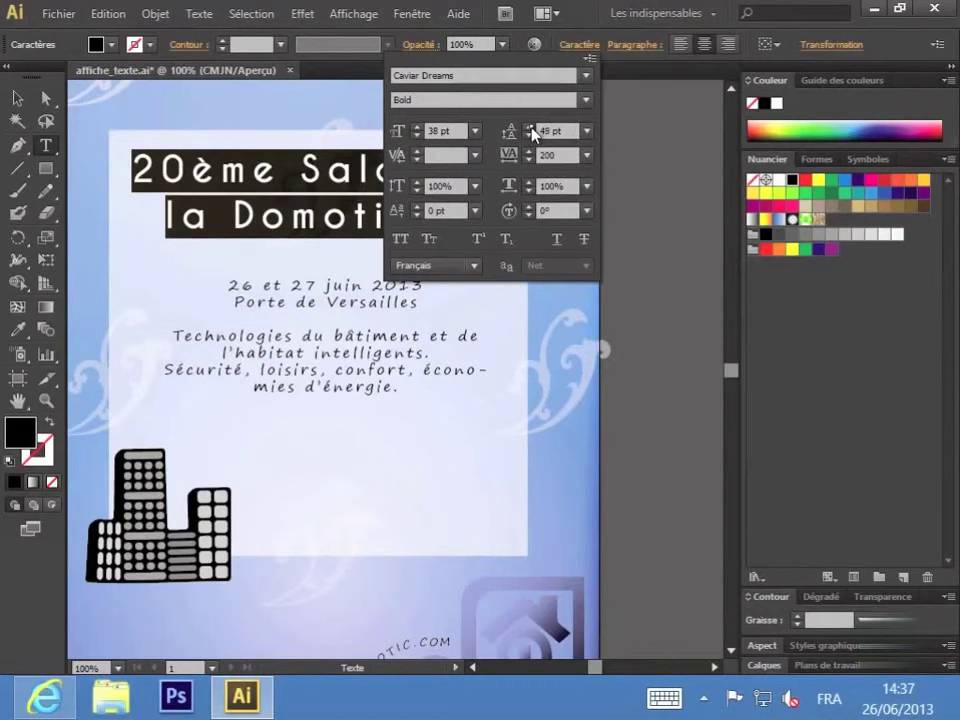
pyautogui.click(531, 128)
pyautogui.click(531, 128)
pyautogui.click(531, 128)
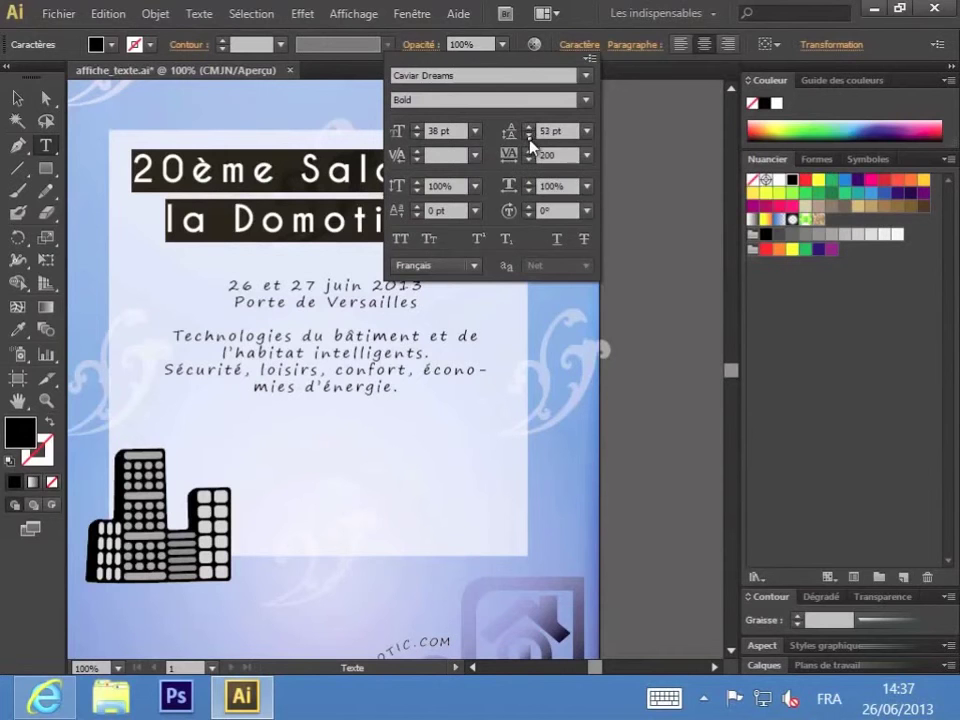
pyautogui.click(529, 138)
pyautogui.click(529, 138)
pyautogui.click(529, 138)
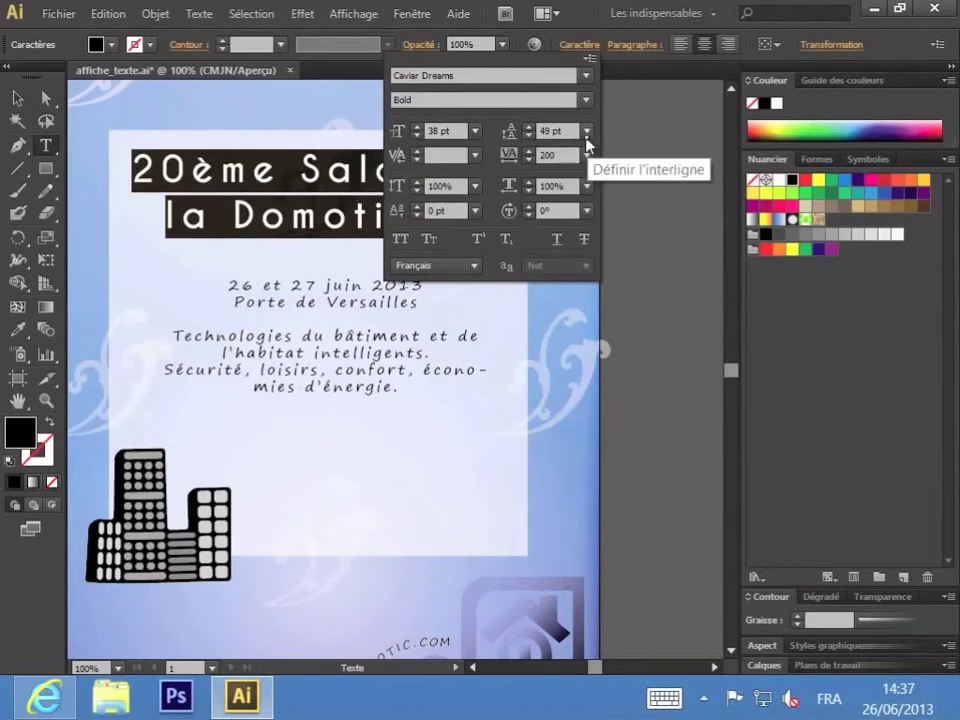
pyautogui.click(586, 138)
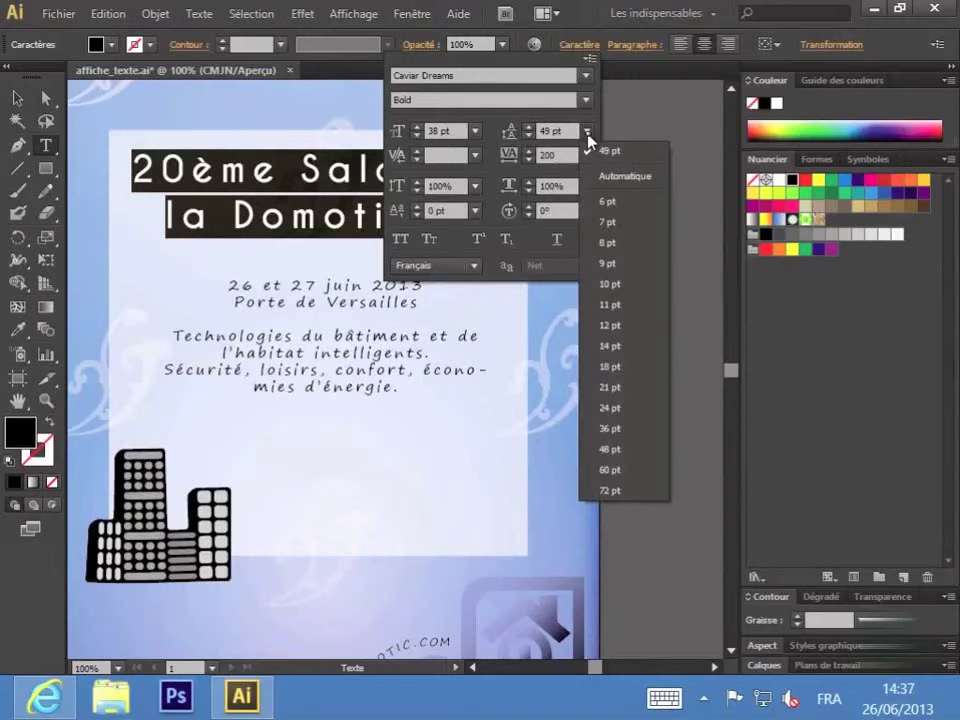
pyautogui.click(589, 135)
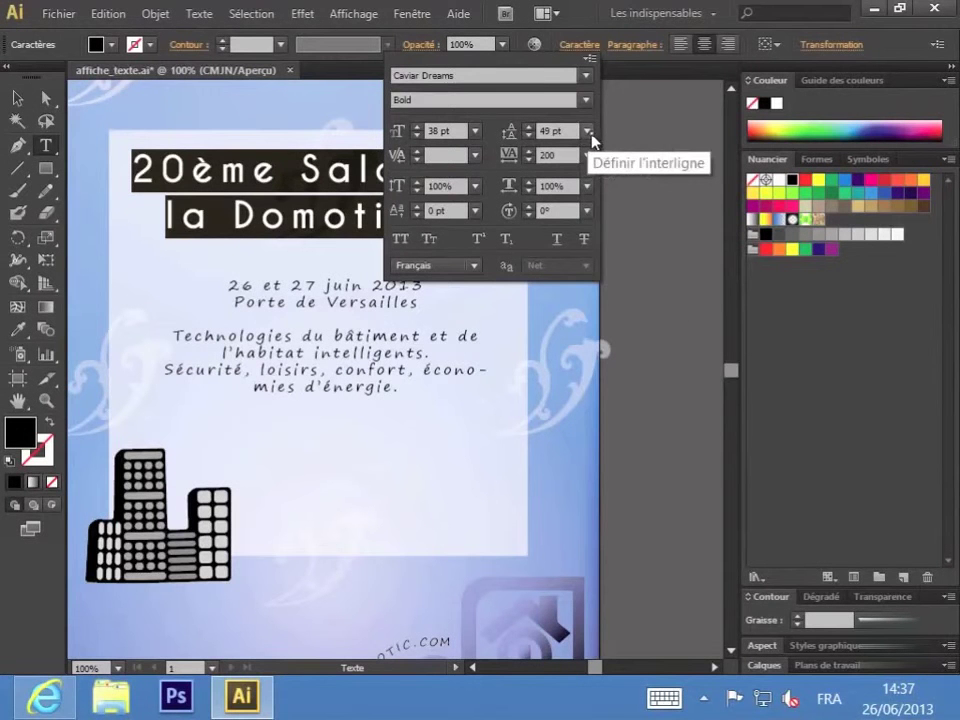
# Step: Widen the letter spacing of the whole title by setting its tracking to 219
pyautogui.click(530, 152)
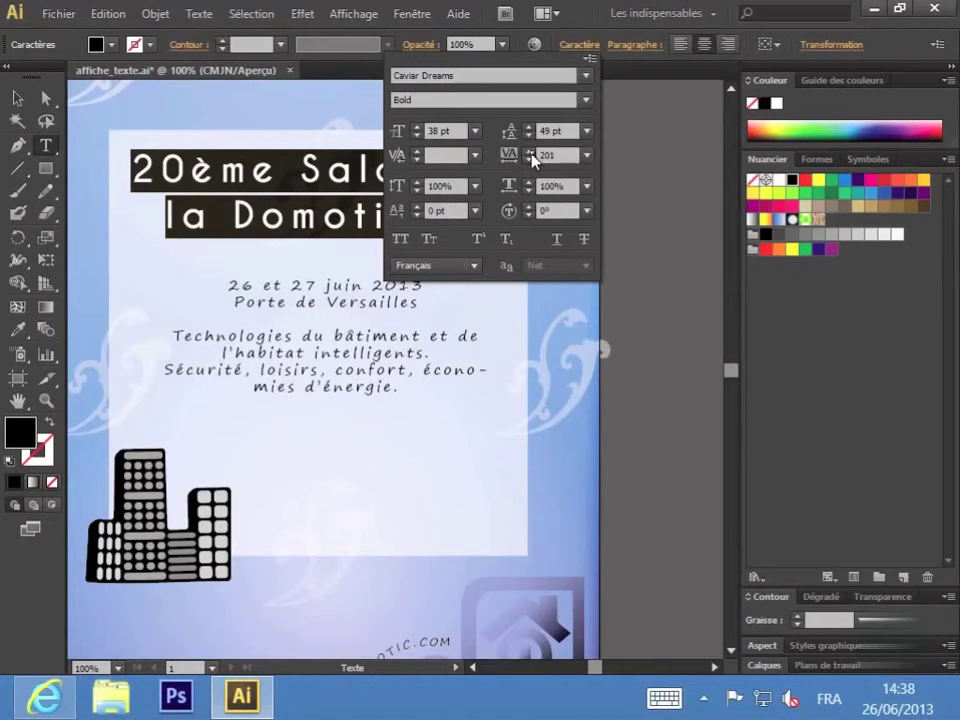
pyautogui.click(530, 152)
pyautogui.click(530, 152)
pyautogui.click(530, 152)
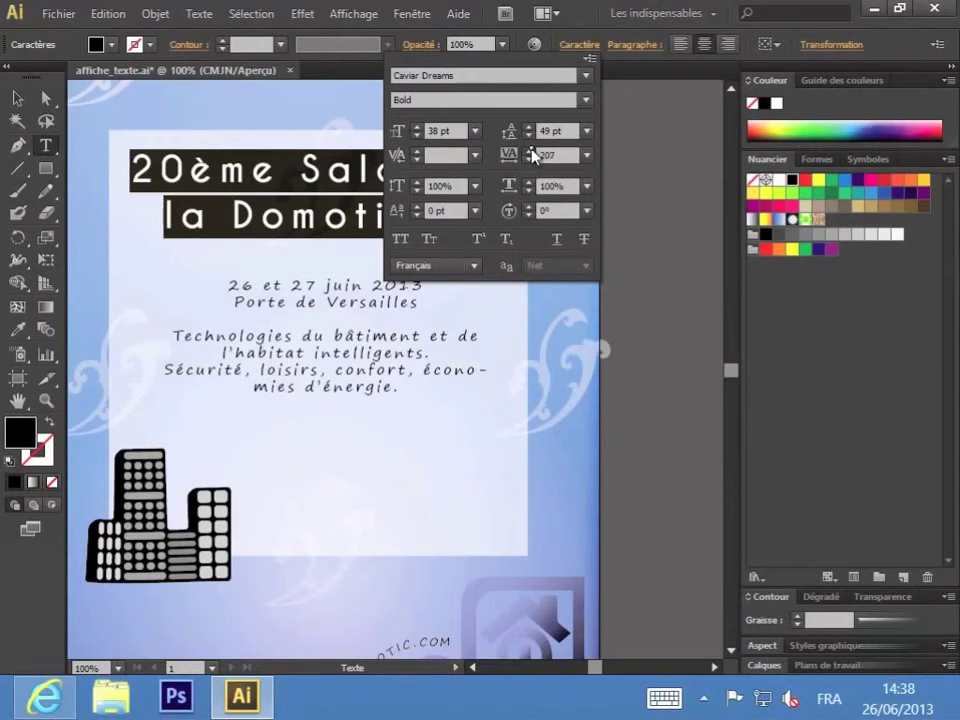
pyautogui.click(530, 152)
pyautogui.click(530, 152)
pyautogui.click(530, 152)
pyautogui.click(530, 152)
pyautogui.click(530, 152)
pyautogui.click(530, 152)
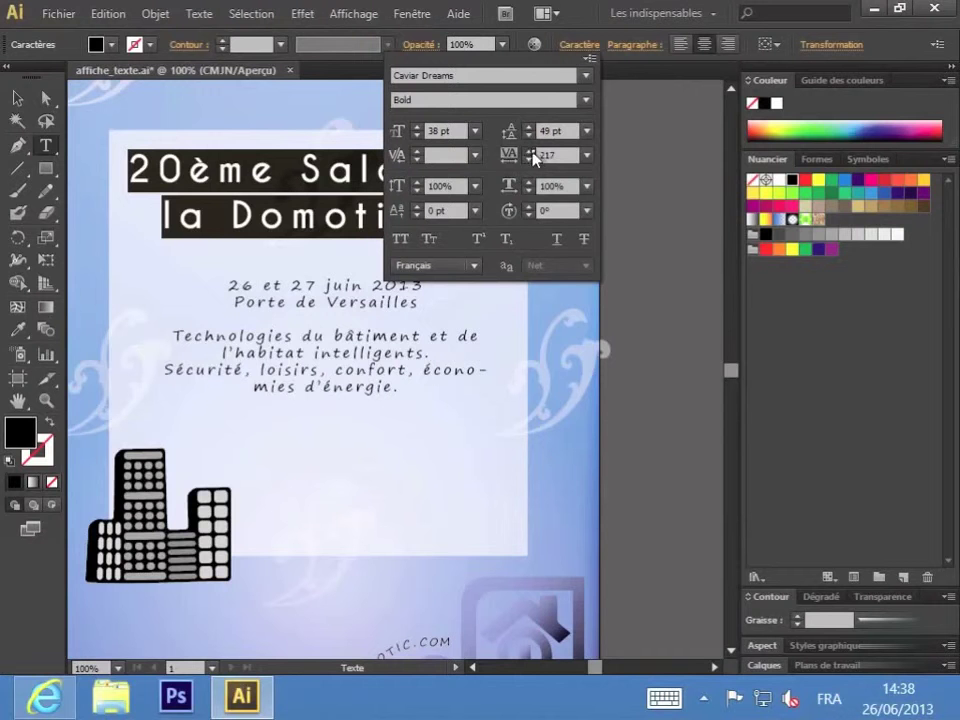
pyautogui.click(530, 152)
pyautogui.click(530, 152)
pyautogui.click(530, 152)
pyautogui.click(530, 152)
pyautogui.click(530, 152)
pyautogui.click(530, 152)
pyautogui.click(530, 152)
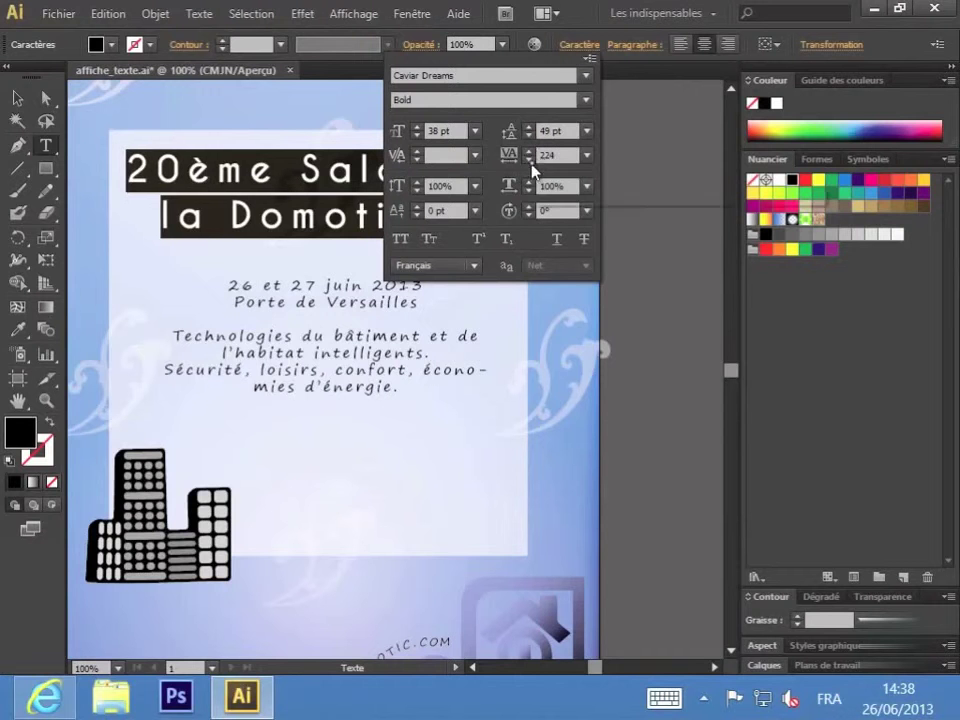
pyautogui.click(531, 159)
pyautogui.click(531, 159)
pyautogui.click(531, 159)
pyautogui.click(531, 159)
pyautogui.click(531, 159)
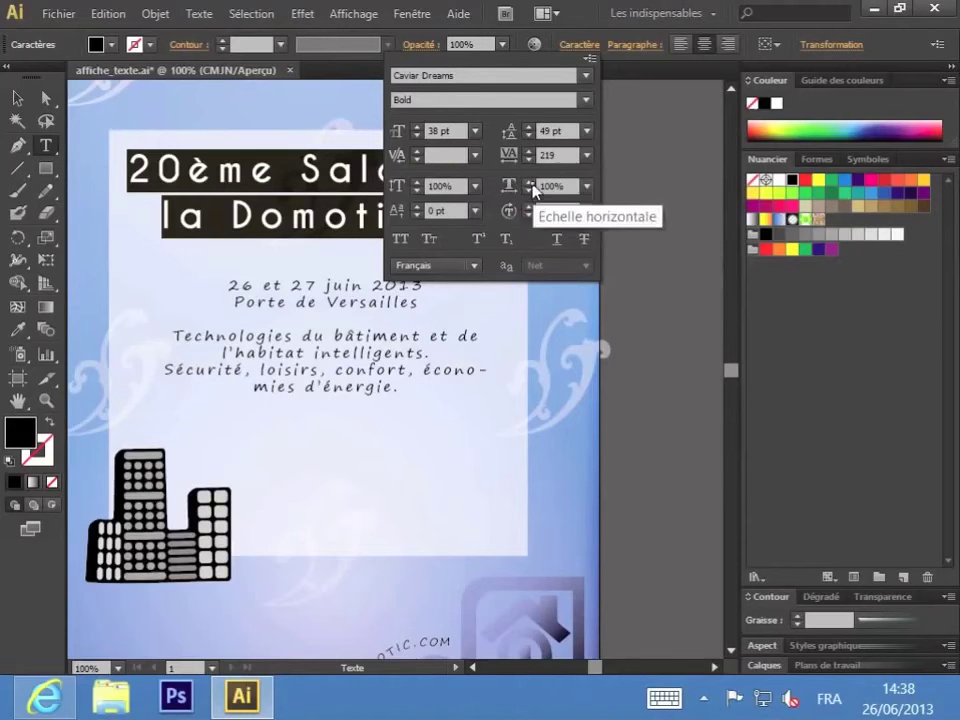
# Step: Set the horizontal scale of the title characters to 106% and deselect the text
pyautogui.click(528, 182)
pyautogui.click(528, 182)
pyautogui.click(528, 182)
pyautogui.click(528, 182)
pyautogui.click(528, 182)
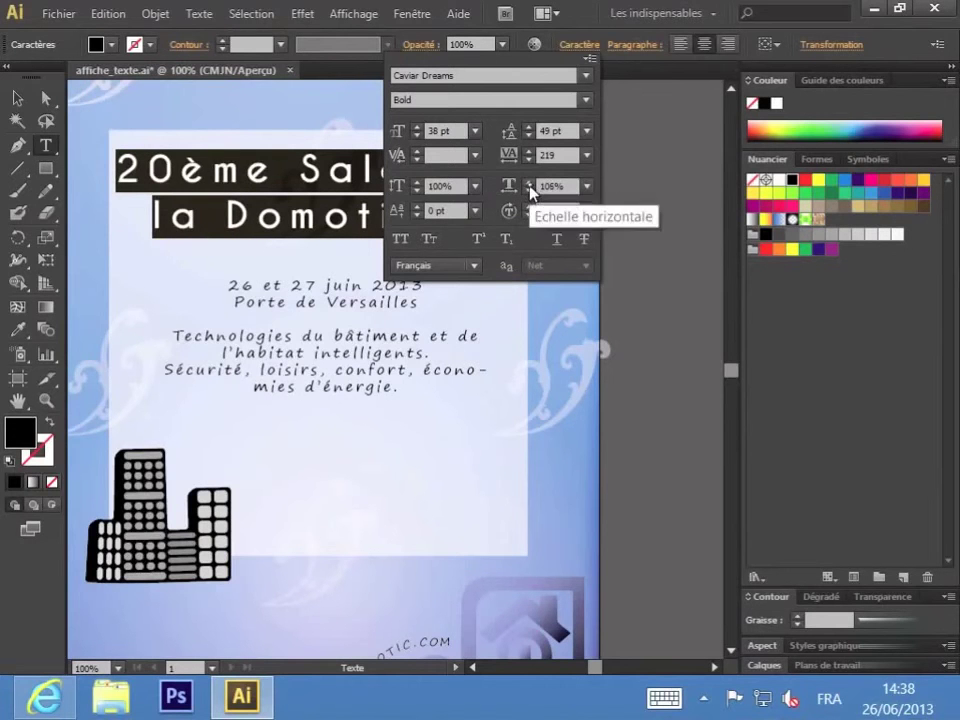
pyautogui.click(528, 182)
pyautogui.click(528, 182)
pyautogui.click(528, 182)
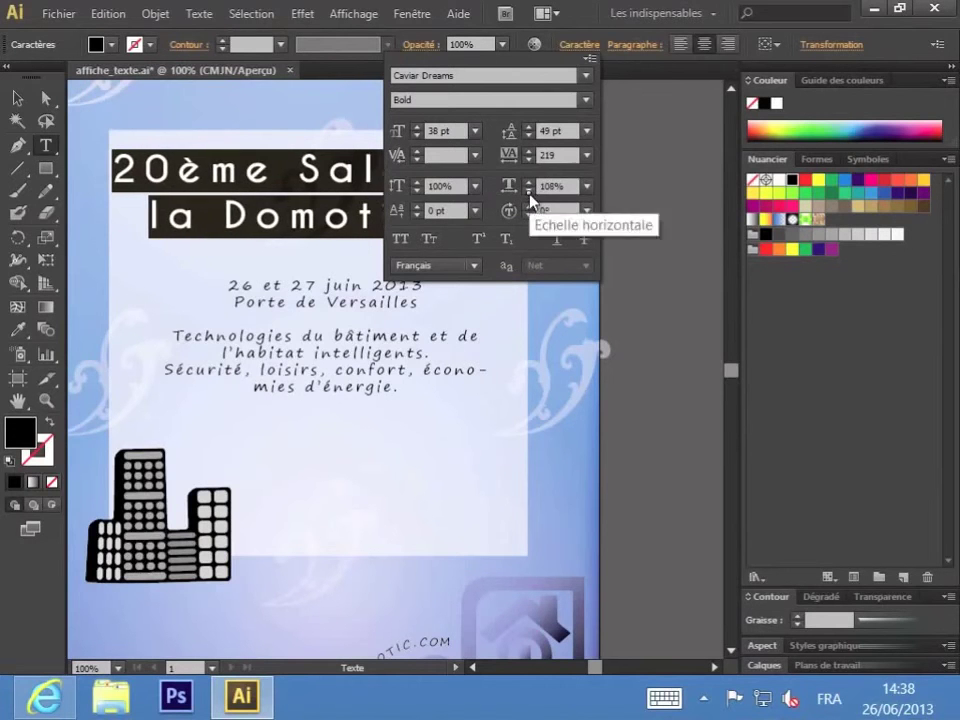
pyautogui.click(528, 192)
pyautogui.click(528, 192)
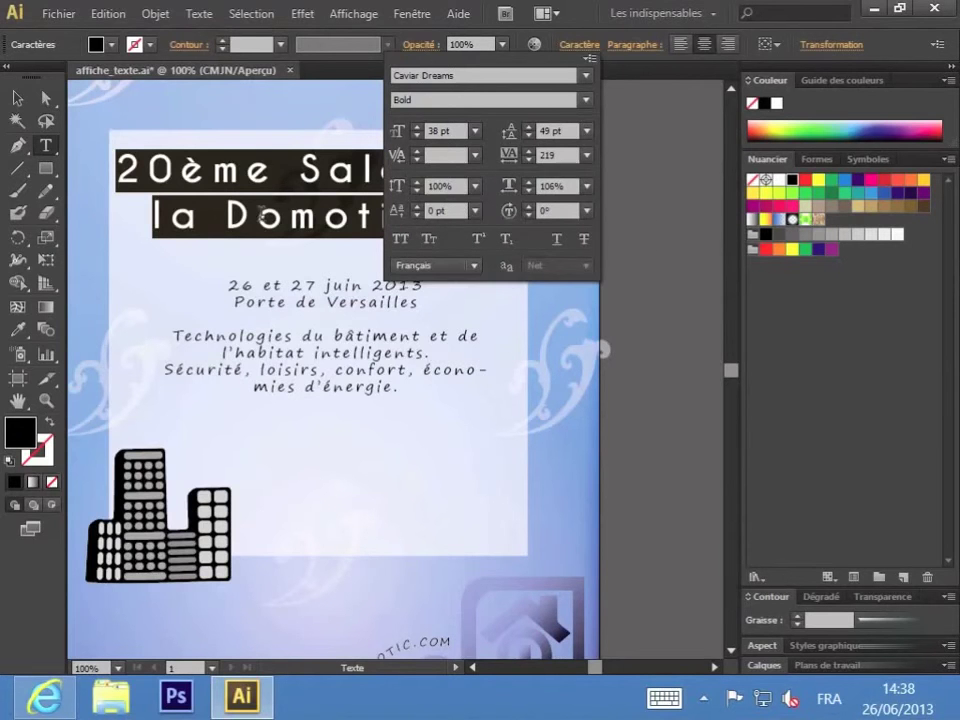
pyautogui.click(160, 126)
pyautogui.click(200, 128)
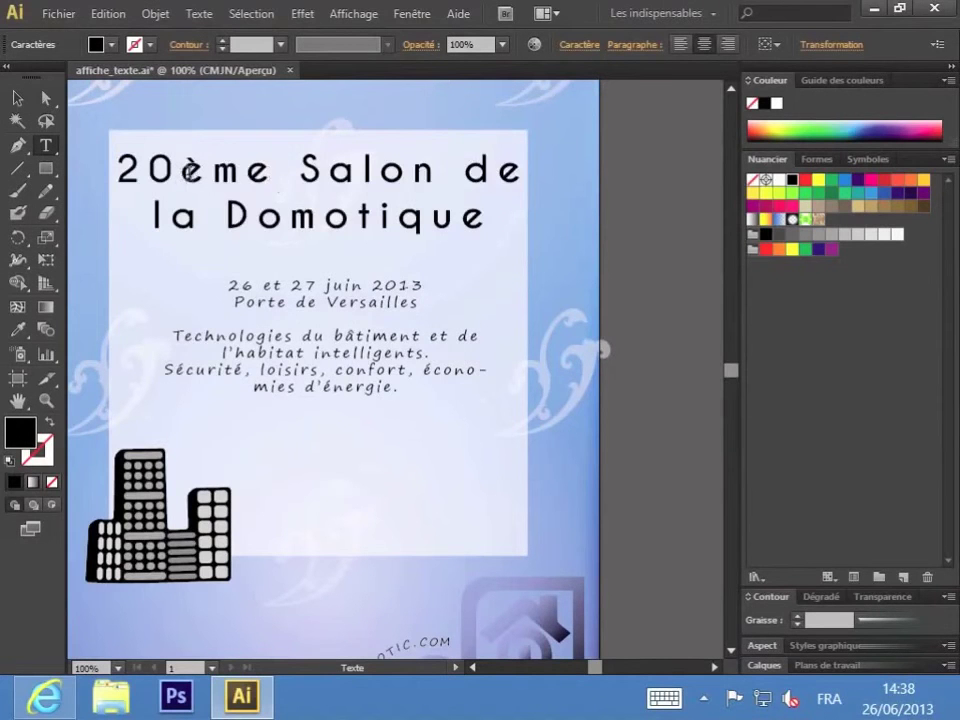
# Step: Format the letters "ème" after the 20 in the title as superscript
pyautogui.moveTo(180, 172); pyautogui.dragTo(268, 172)
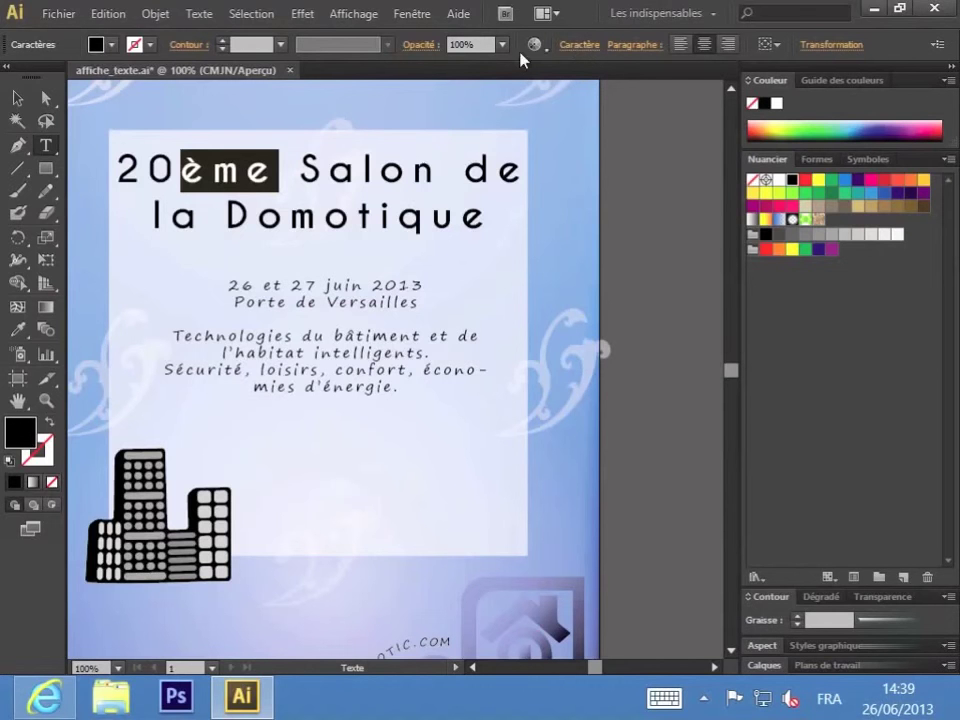
pyautogui.click(580, 44)
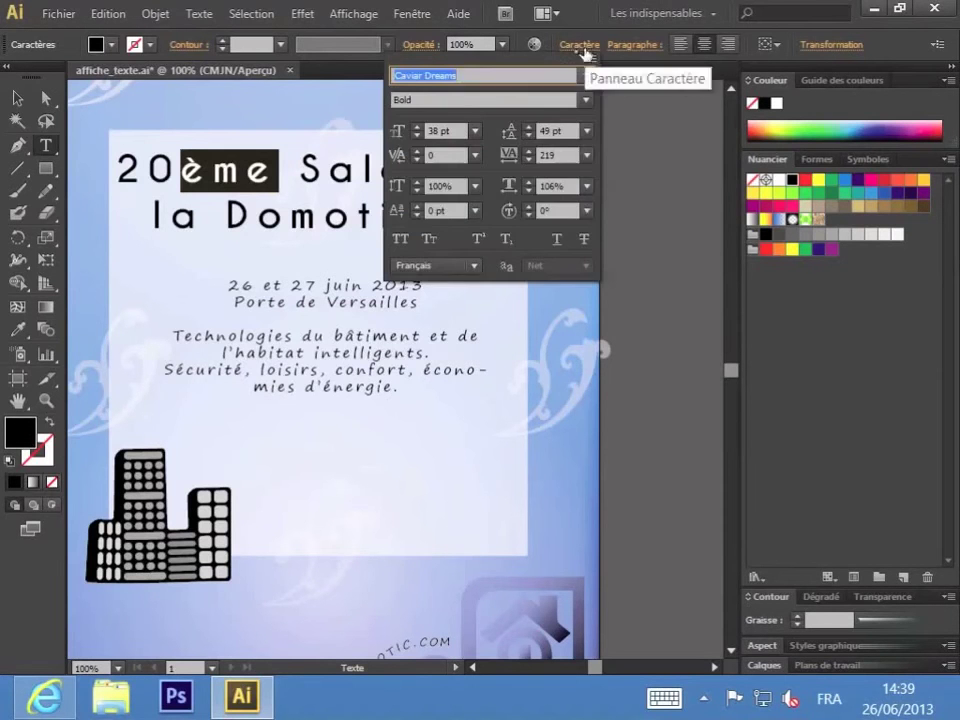
pyautogui.click(480, 242)
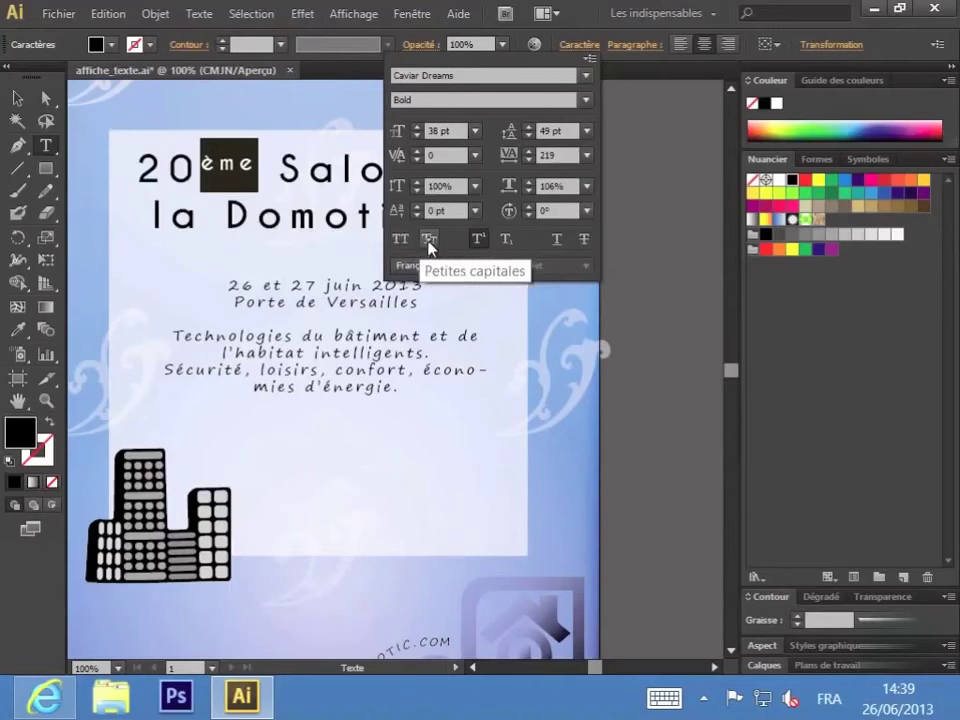
# Step: Try the whole two-line title in all capitals, settling on small capitals
pyautogui.click(240, 135)
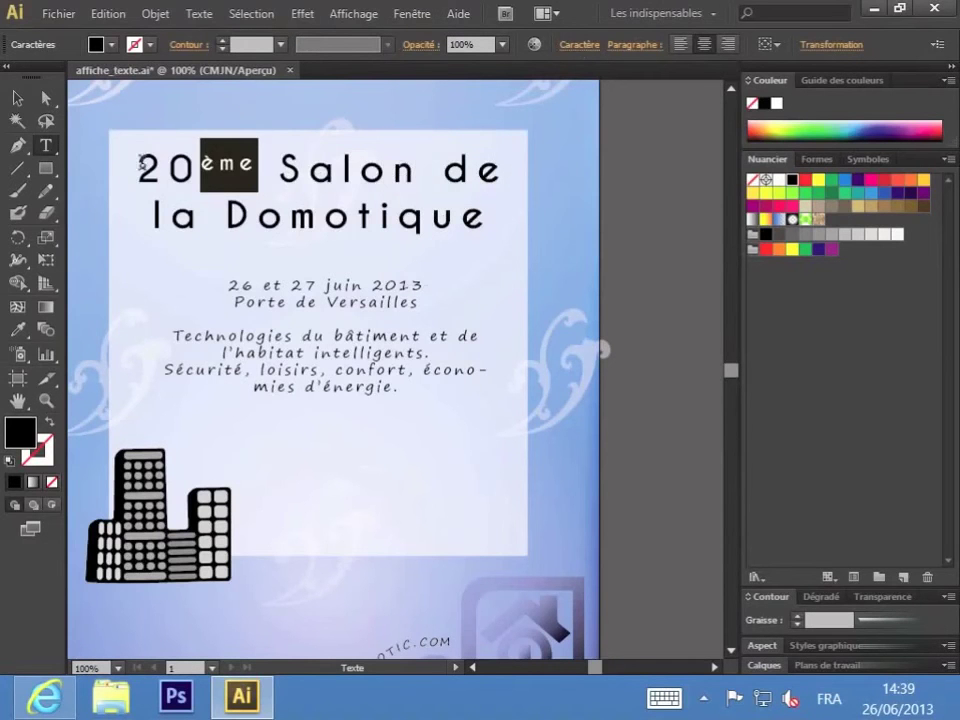
pyautogui.moveTo(141, 162); pyautogui.dragTo(483, 220)
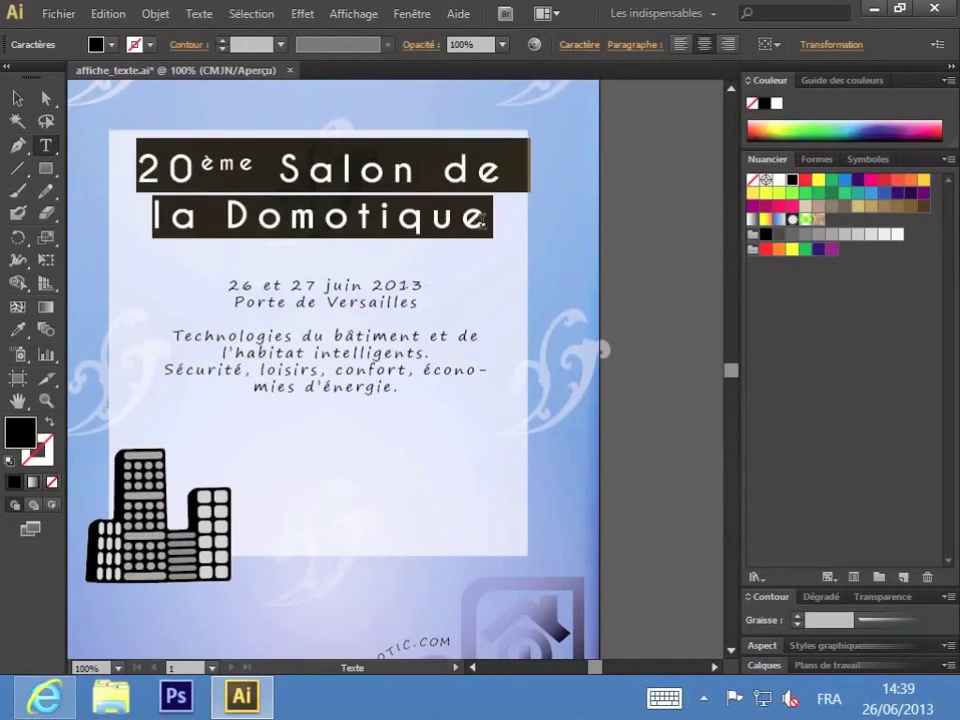
pyautogui.click(578, 45)
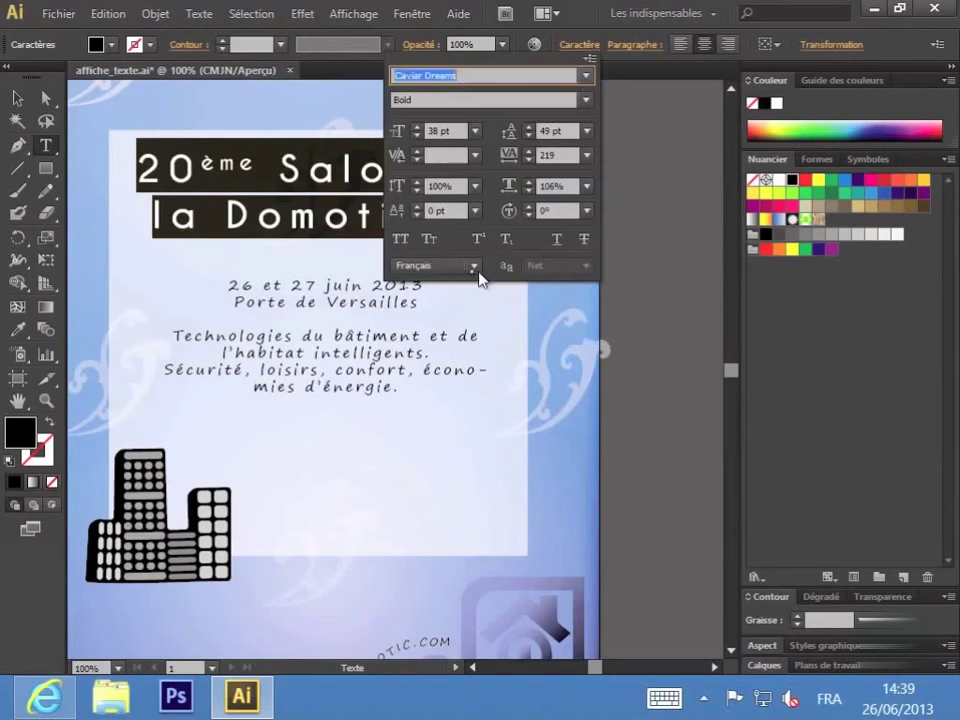
pyautogui.click(400, 239)
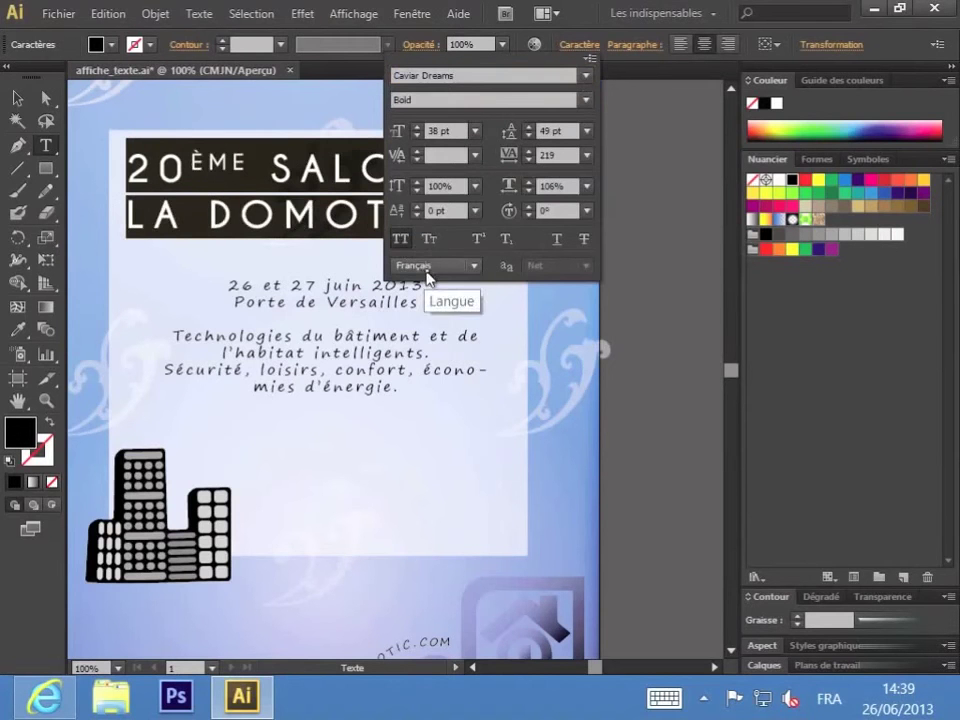
pyautogui.click(429, 245)
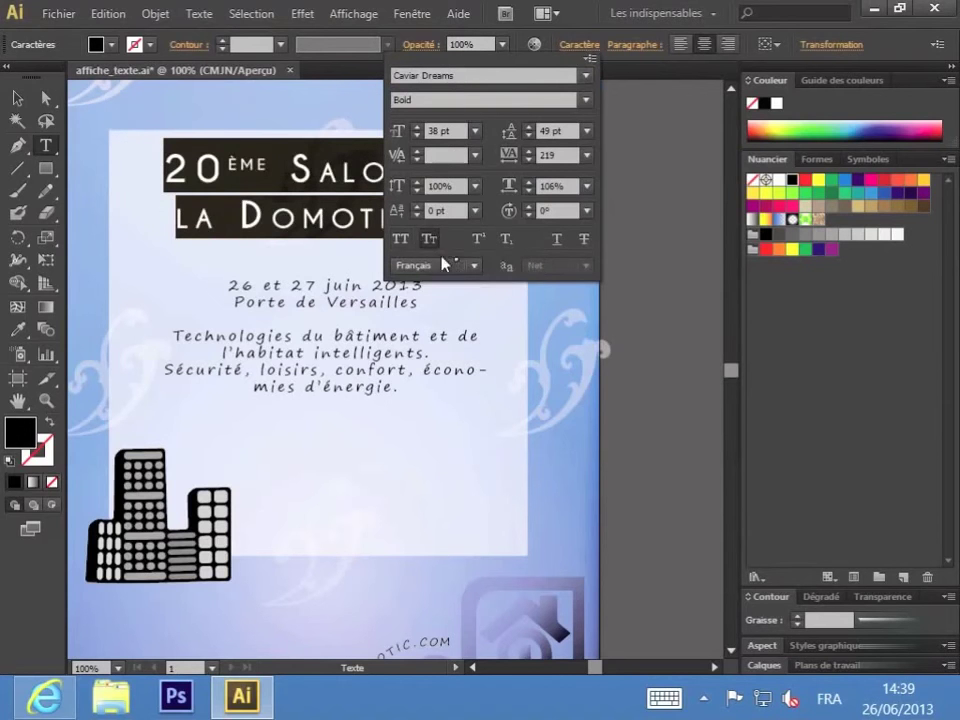
pyautogui.click(429, 241)
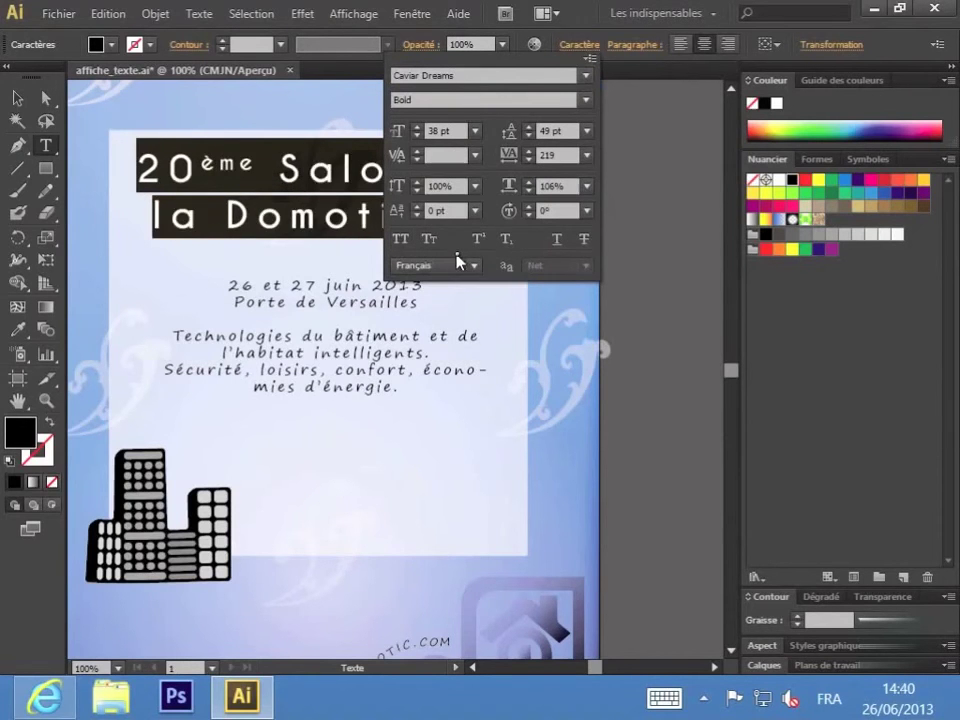
pyautogui.click(430, 241)
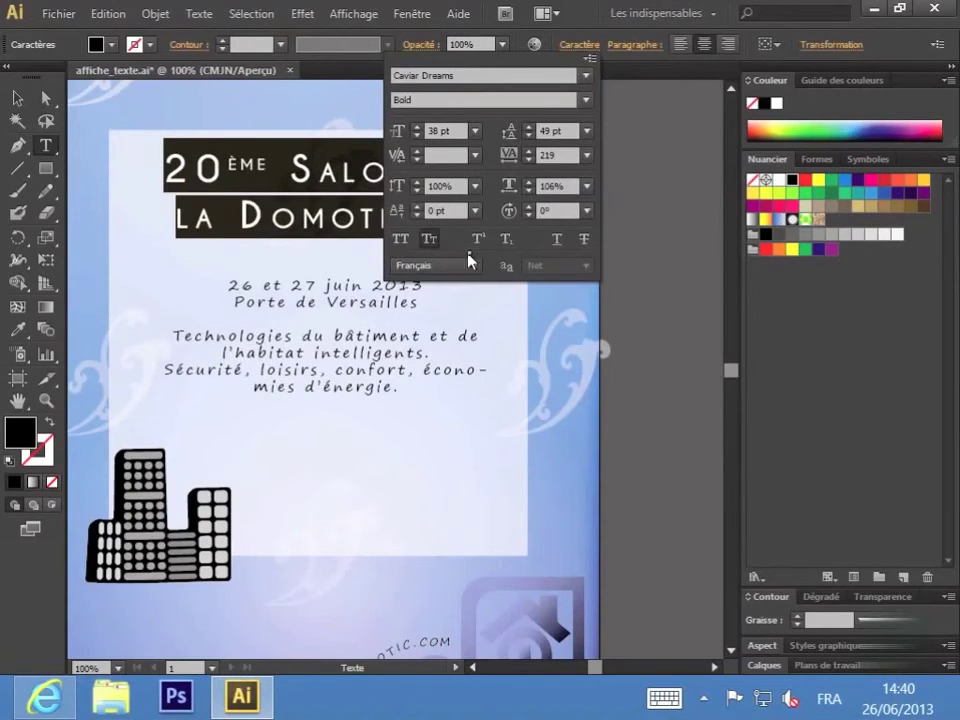
pyautogui.click(557, 245)
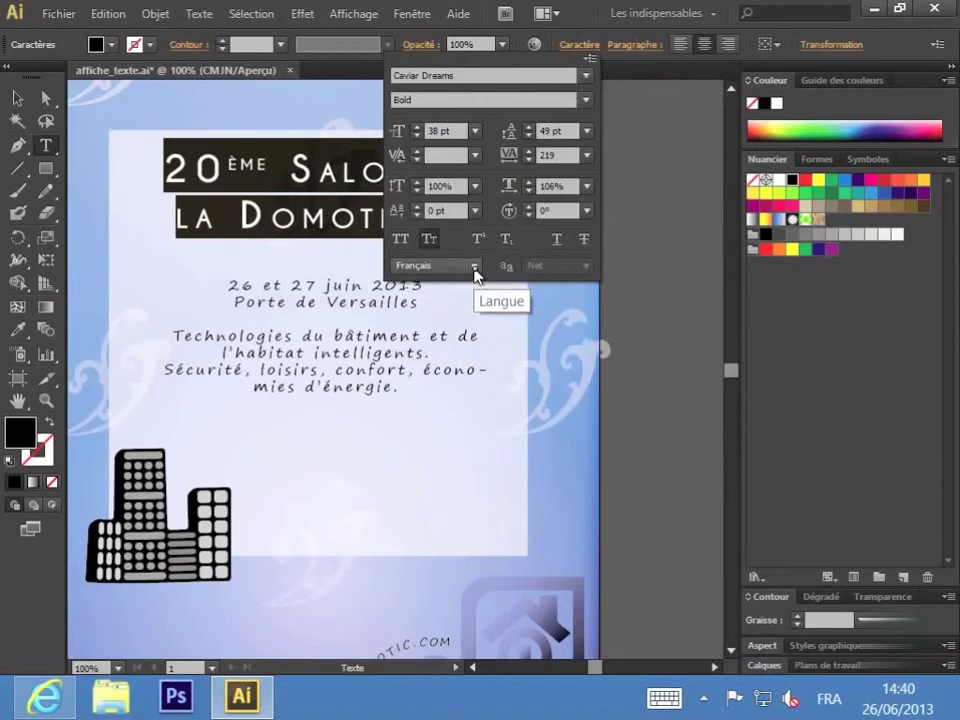
pyautogui.click(585, 48)
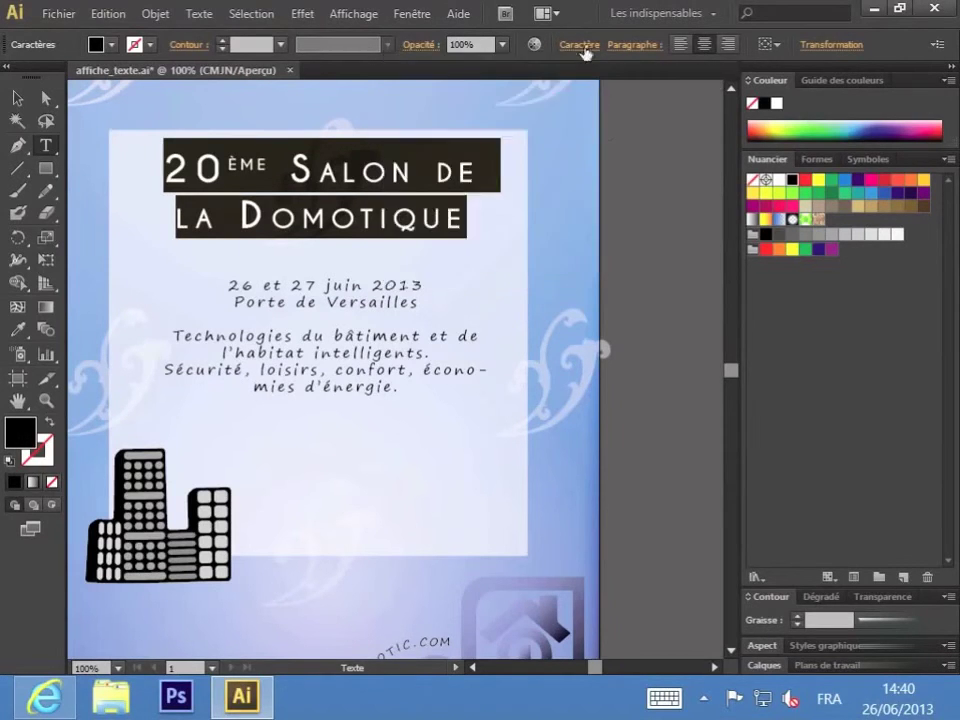
# Step: Change the font of all the text below the title, from the dates to "énergie", to Comfortaa Bold
pyautogui.tripleClick(228, 287)
pyautogui.moveTo(232, 290); pyautogui.dragTo(411, 393)
pyautogui.click(422, 315)
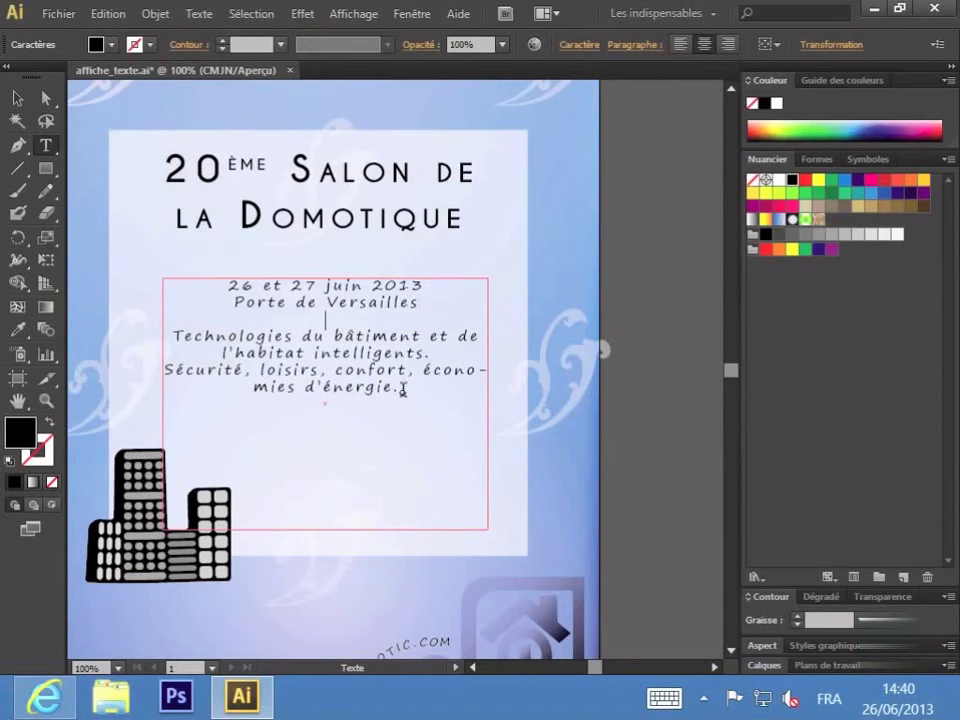
pyautogui.moveTo(403, 390); pyautogui.dragTo(231, 249)
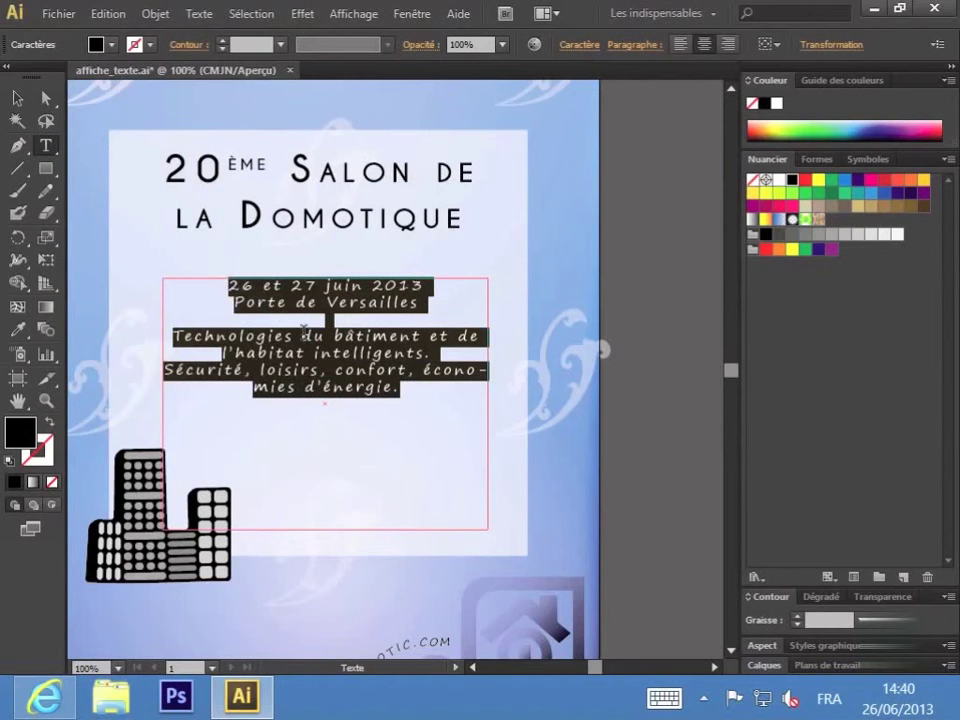
pyautogui.click(578, 45)
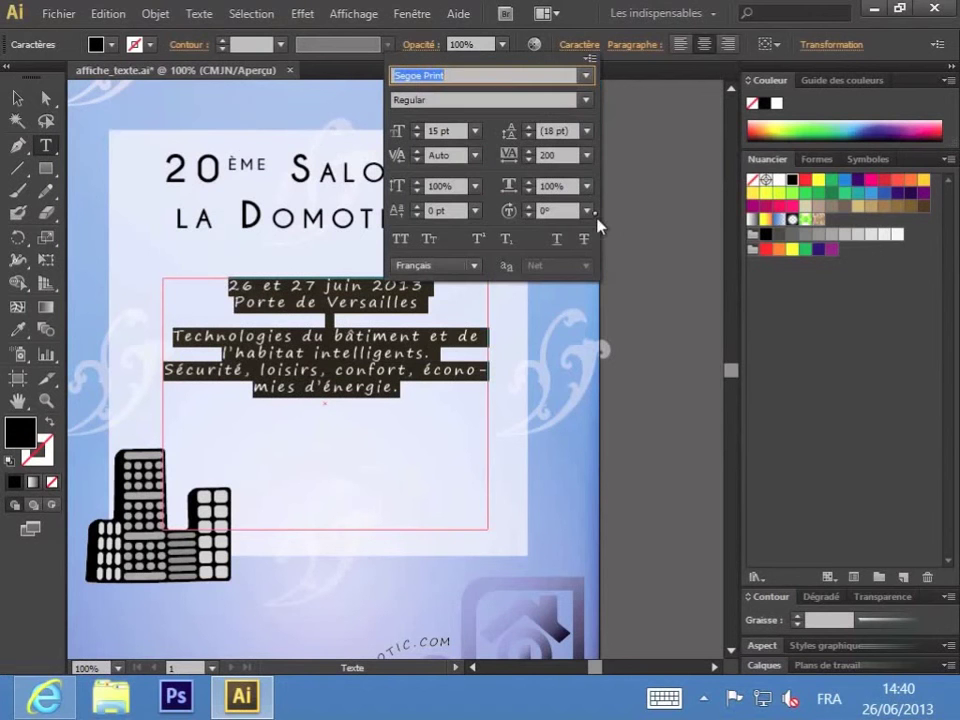
pyautogui.click(583, 77)
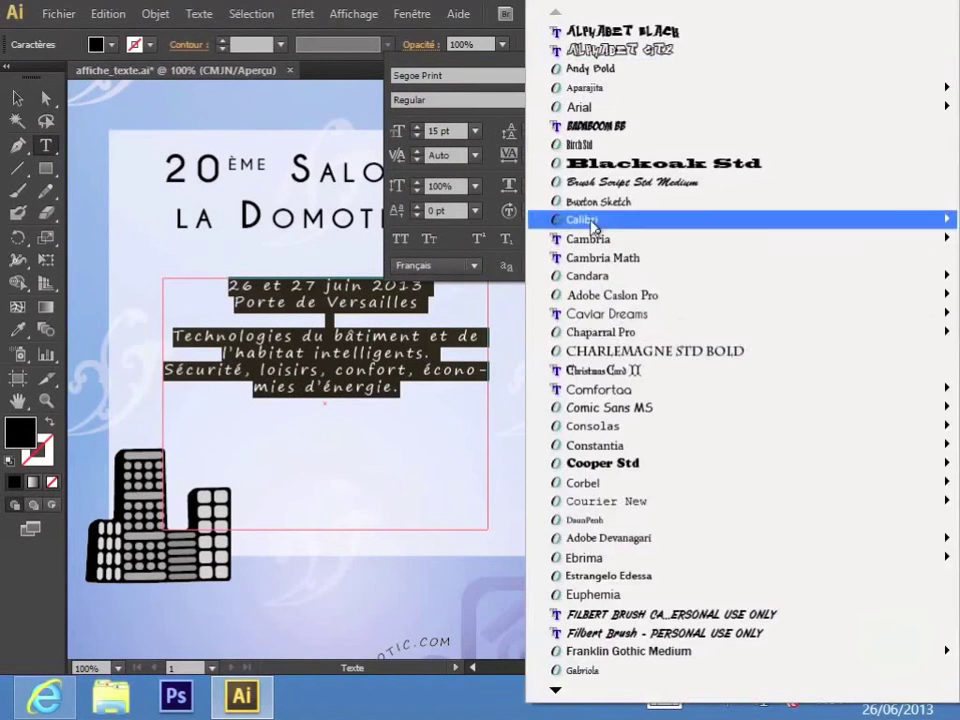
pyautogui.moveTo(605, 392)
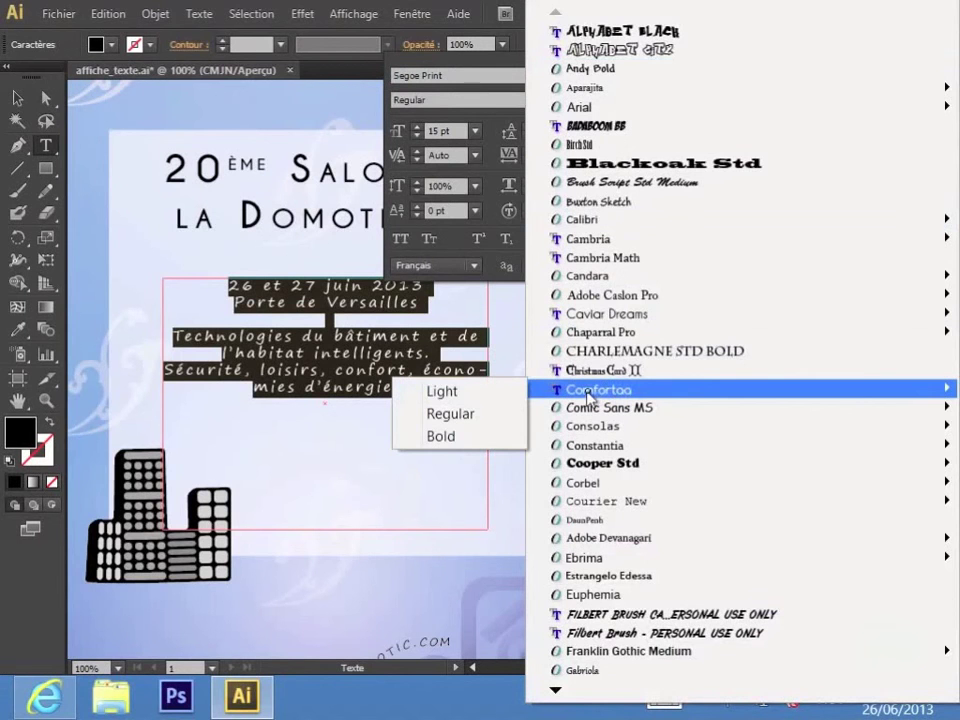
pyautogui.click(466, 438)
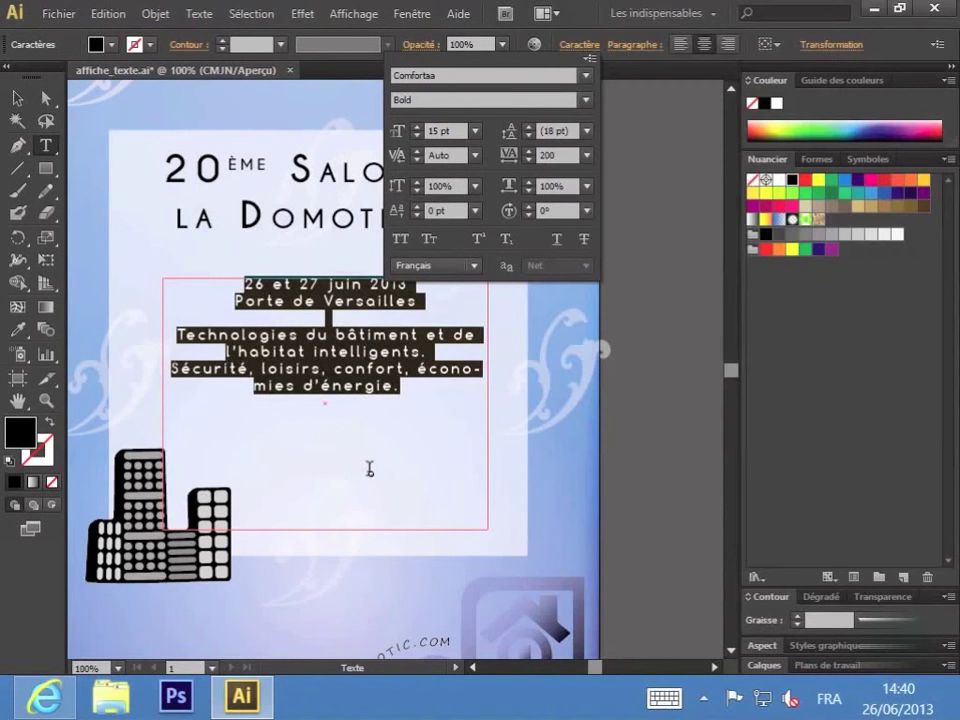
# Step: Set the font size of all the text below the title to 17 pt
pyautogui.click(417, 127)
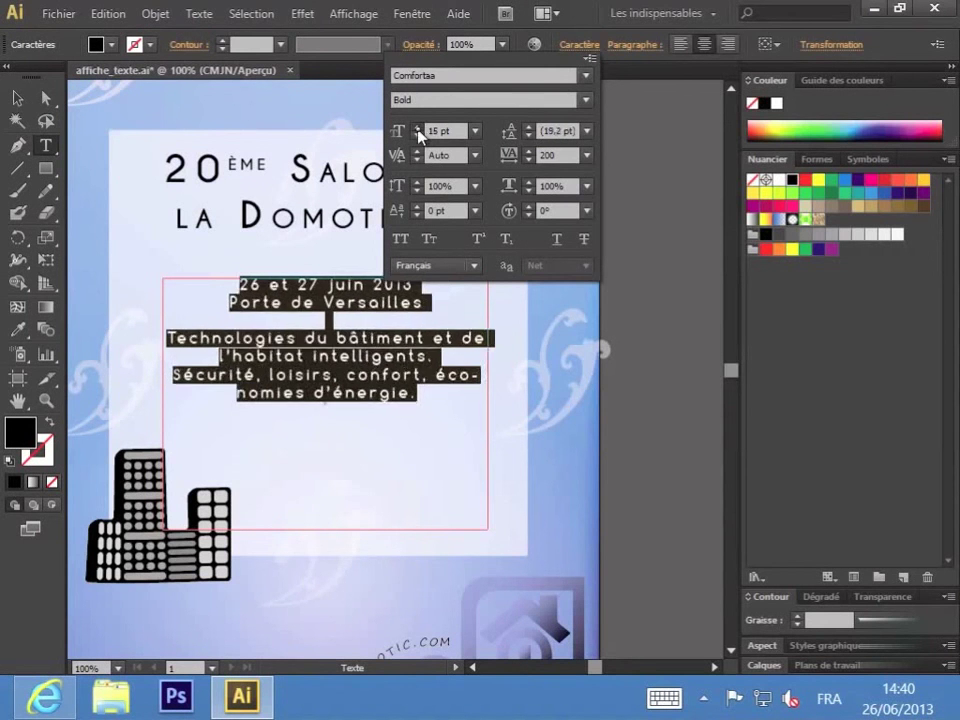
pyautogui.click(417, 131)
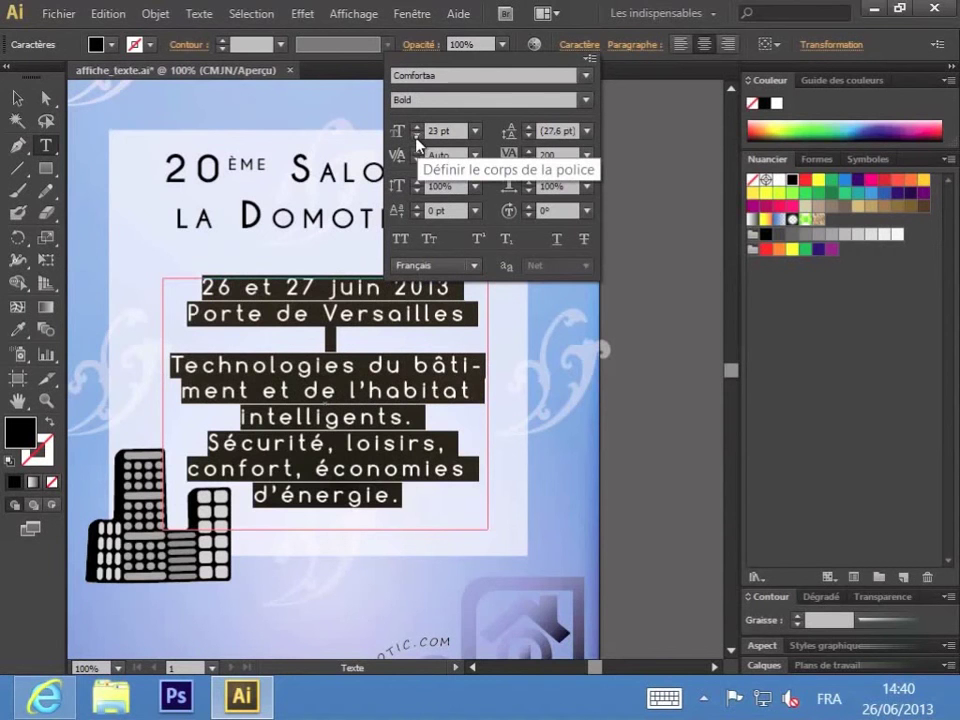
pyautogui.click(417, 137)
pyautogui.click(417, 137)
pyautogui.click(417, 137)
pyautogui.click(417, 137)
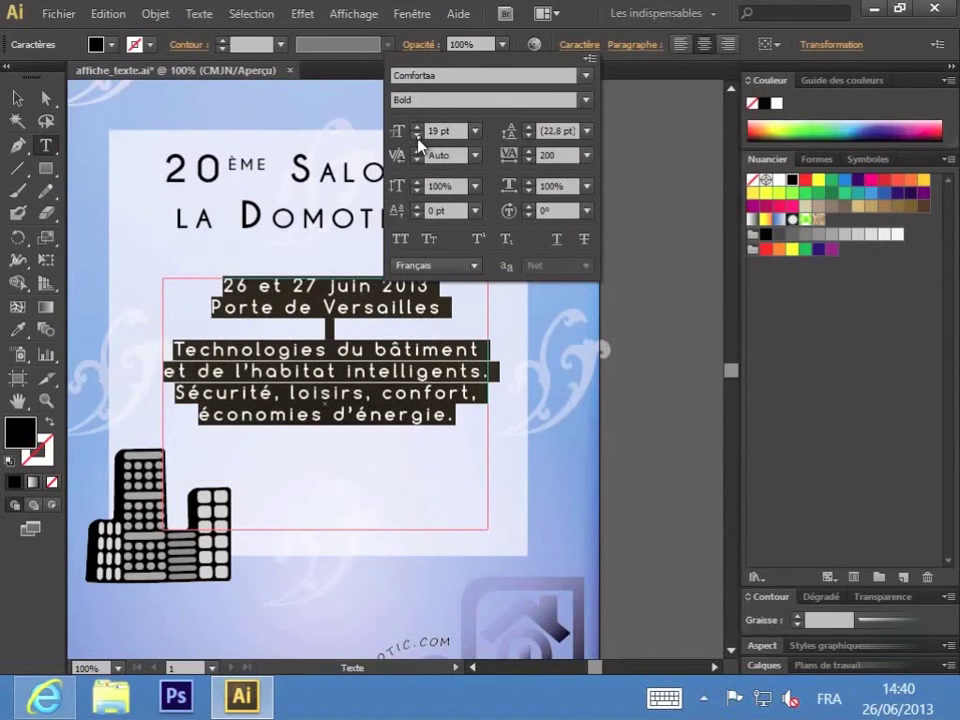
pyautogui.click(417, 139)
pyautogui.click(417, 139)
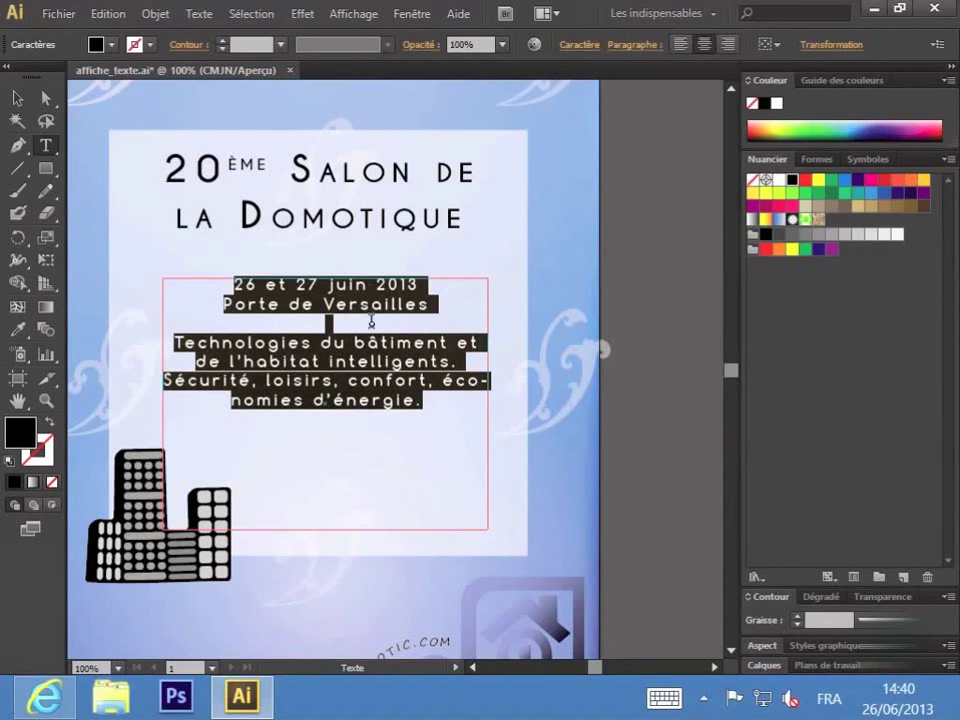
# Step: Enlarge the lines "26 et 27 juin 2013" and "Porte de Versailles" to 24 pt
pyautogui.moveTo(437, 304); pyautogui.dragTo(232, 284)
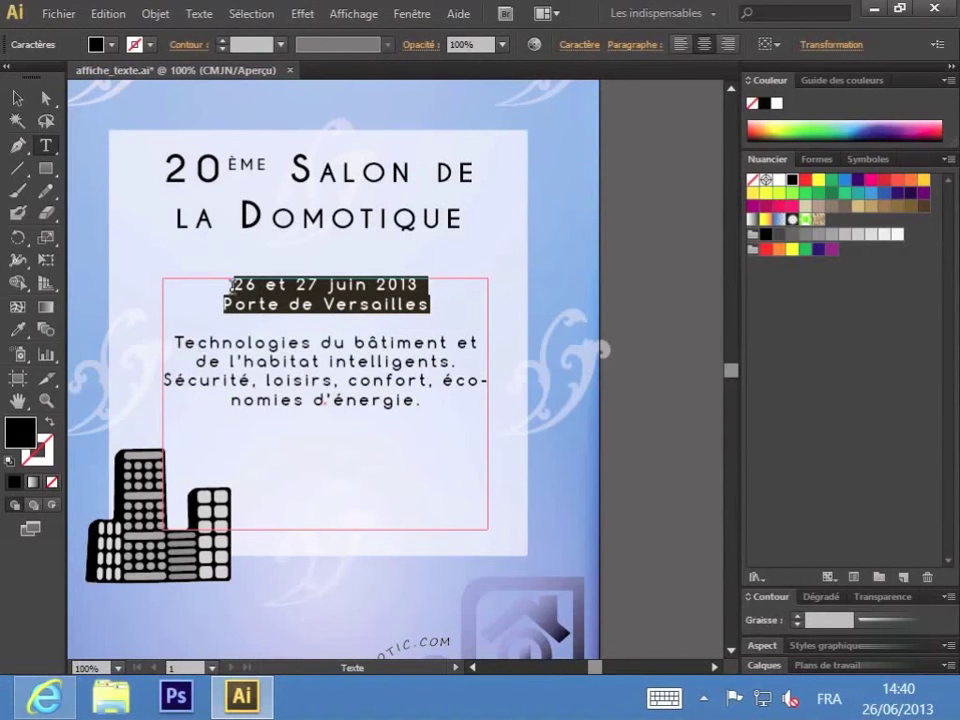
pyautogui.click(579, 44)
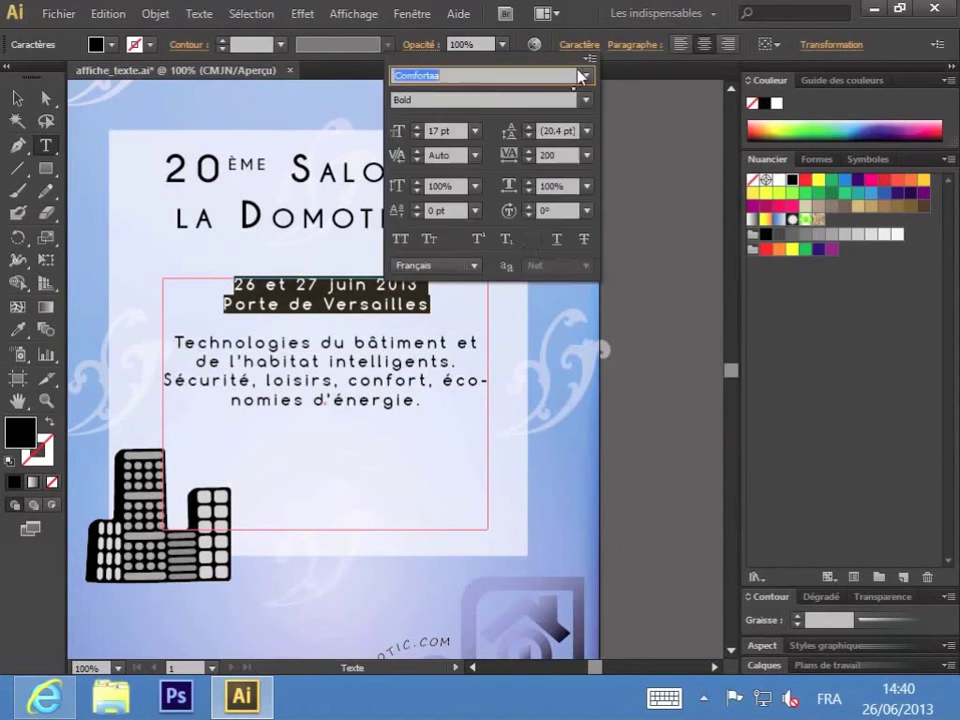
pyautogui.click(418, 128)
pyautogui.click(418, 128)
pyautogui.click(418, 128)
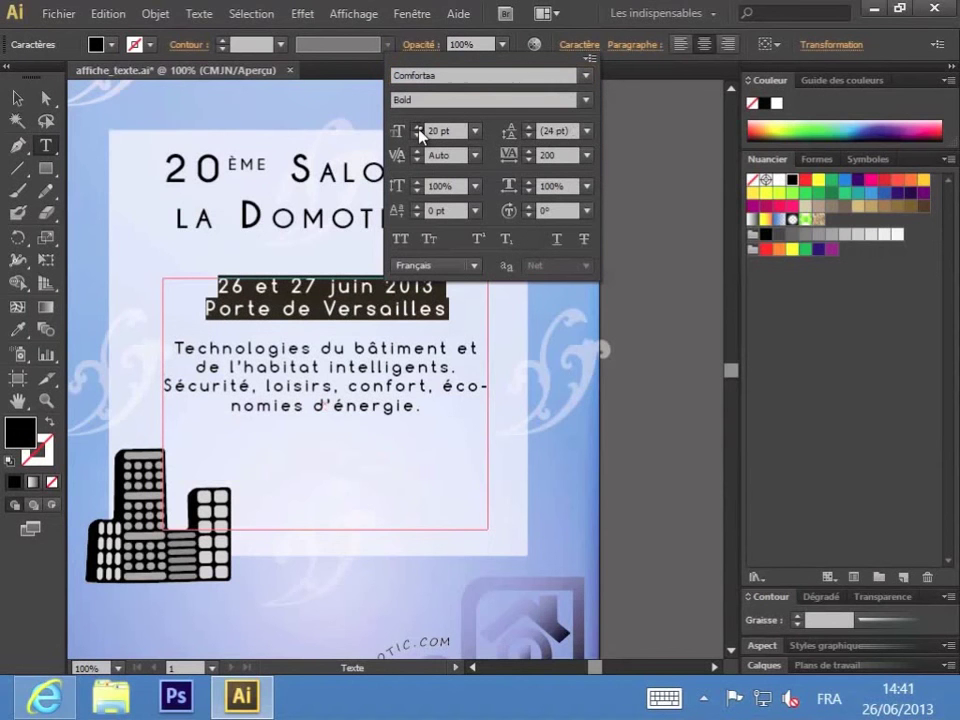
pyautogui.click(418, 128)
pyautogui.click(418, 128)
pyautogui.click(418, 128)
pyautogui.click(418, 128)
pyautogui.click(418, 128)
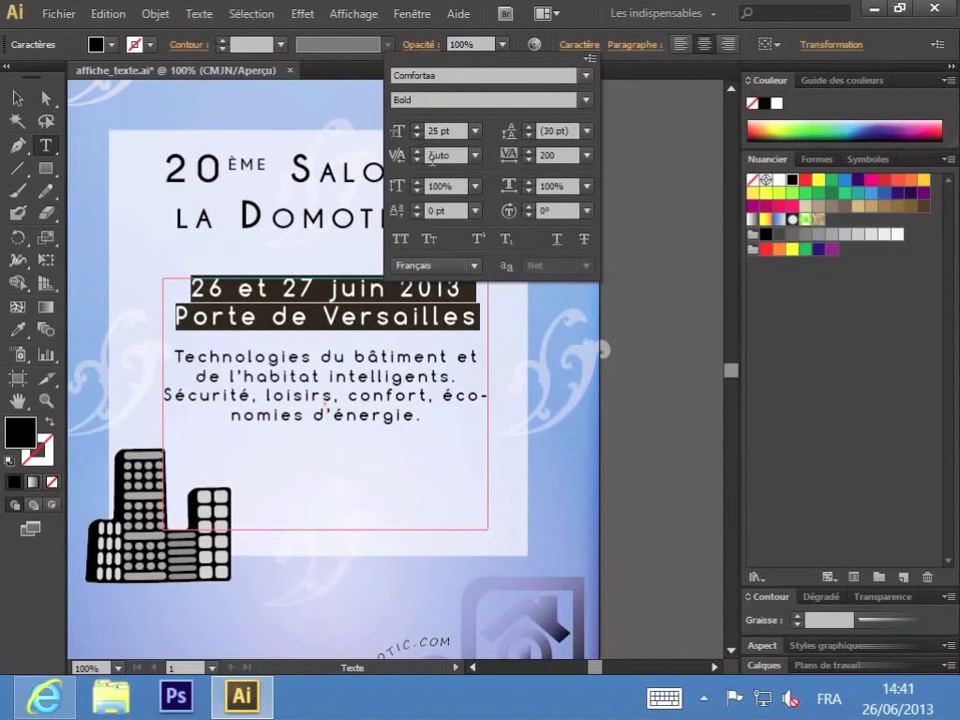
pyautogui.click(417, 135)
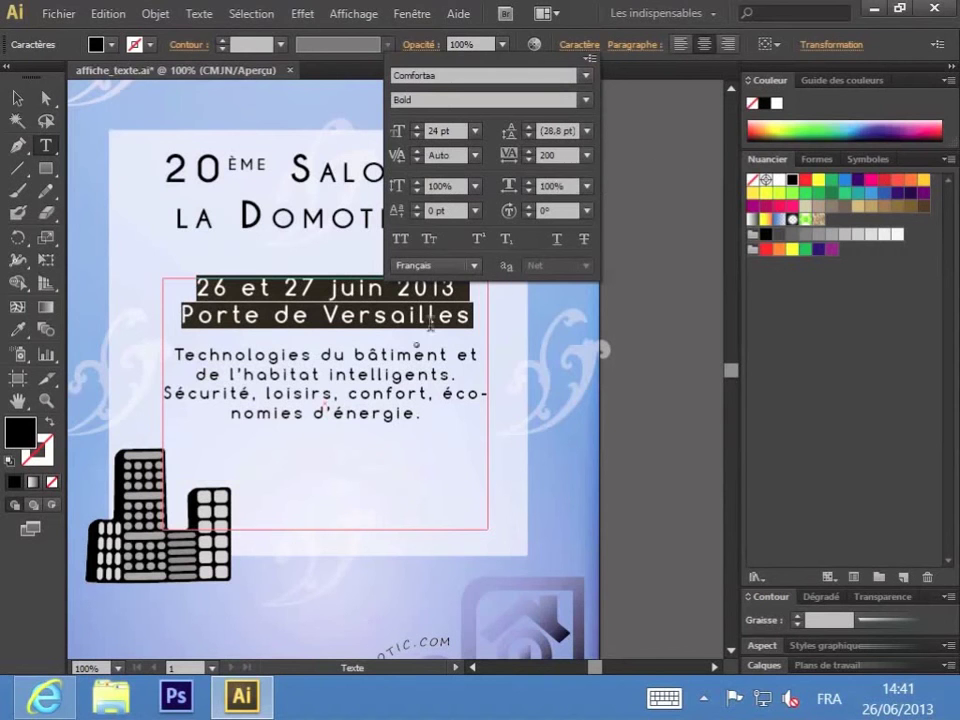
# Step: Increase the tracking of the date and venue lines until they nearly fill the width of the text frame
pyautogui.click(530, 151)
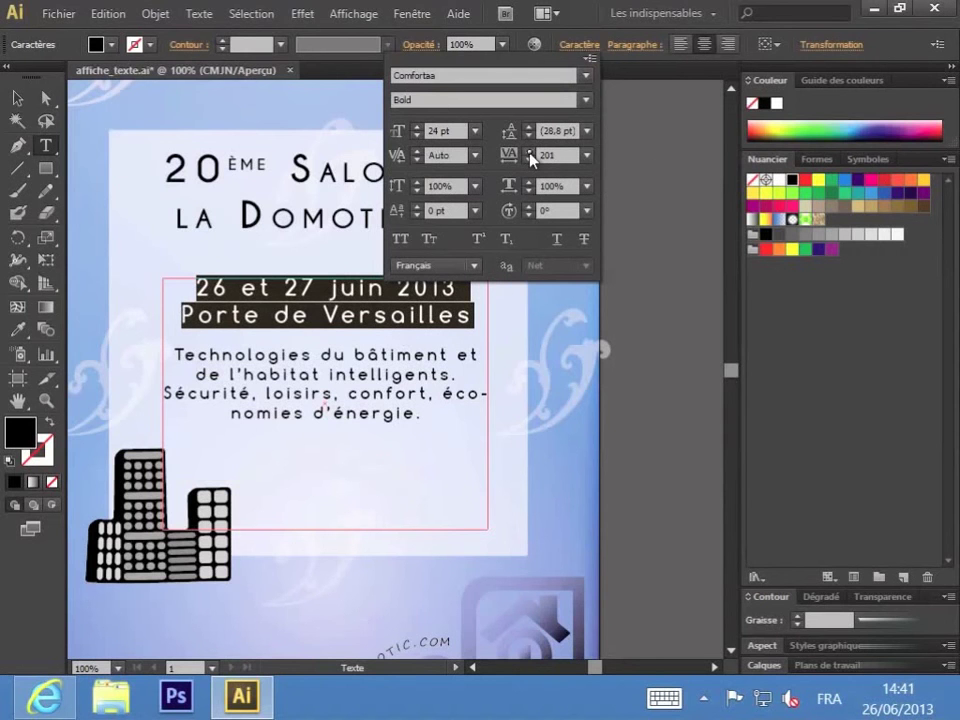
pyautogui.click(530, 151)
pyautogui.click(530, 151)
pyautogui.click(530, 151)
pyautogui.click(530, 151)
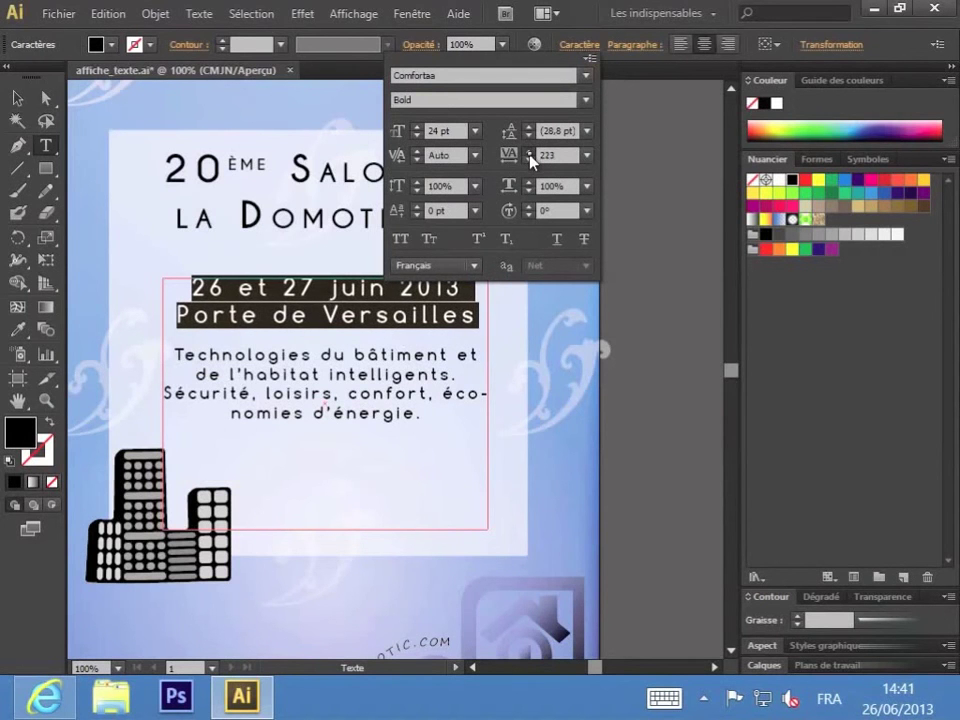
pyautogui.click(530, 151)
pyautogui.click(530, 151)
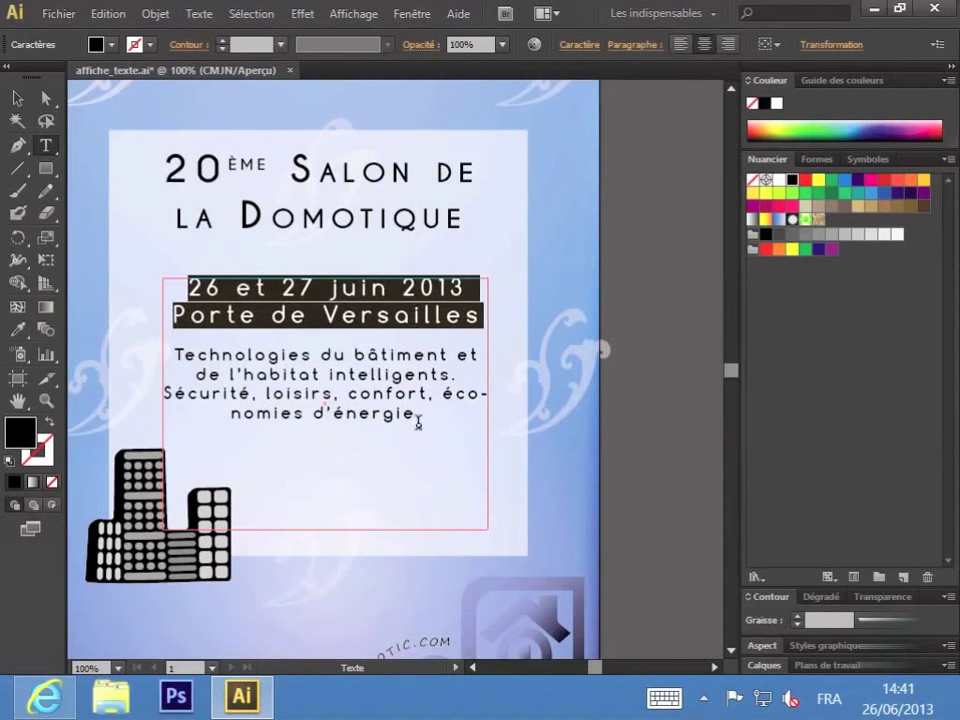
# Step: Set the leading of the description paragraph starting "Technologies du bâtiment" to 33 pt, spread its text slightly wider and deselect it
pyautogui.moveTo(424, 415); pyautogui.dragTo(173, 344)
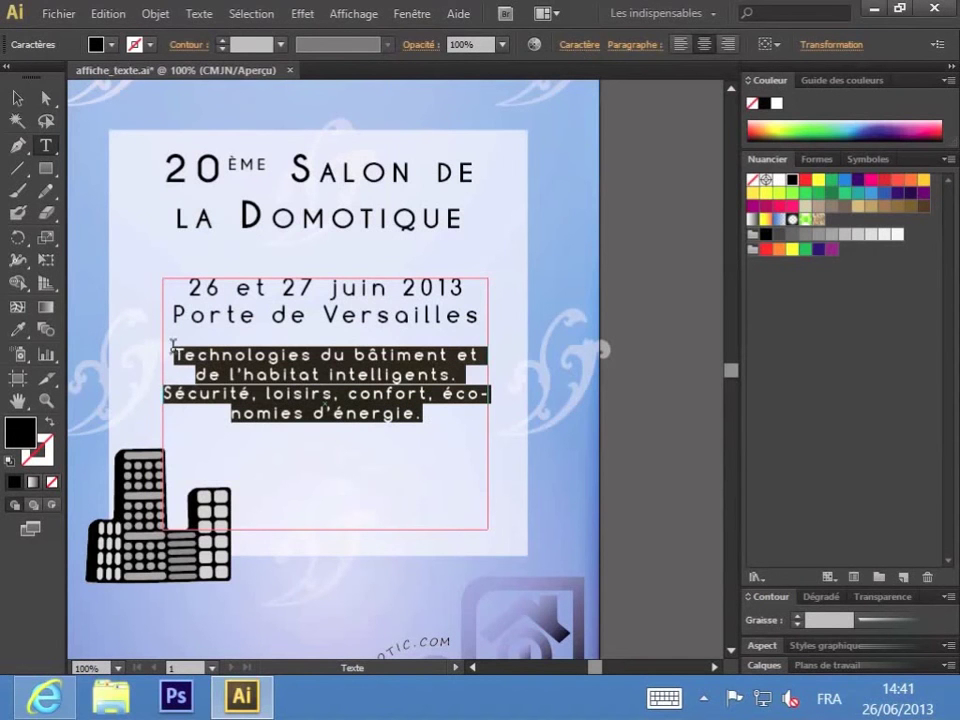
pyautogui.click(578, 44)
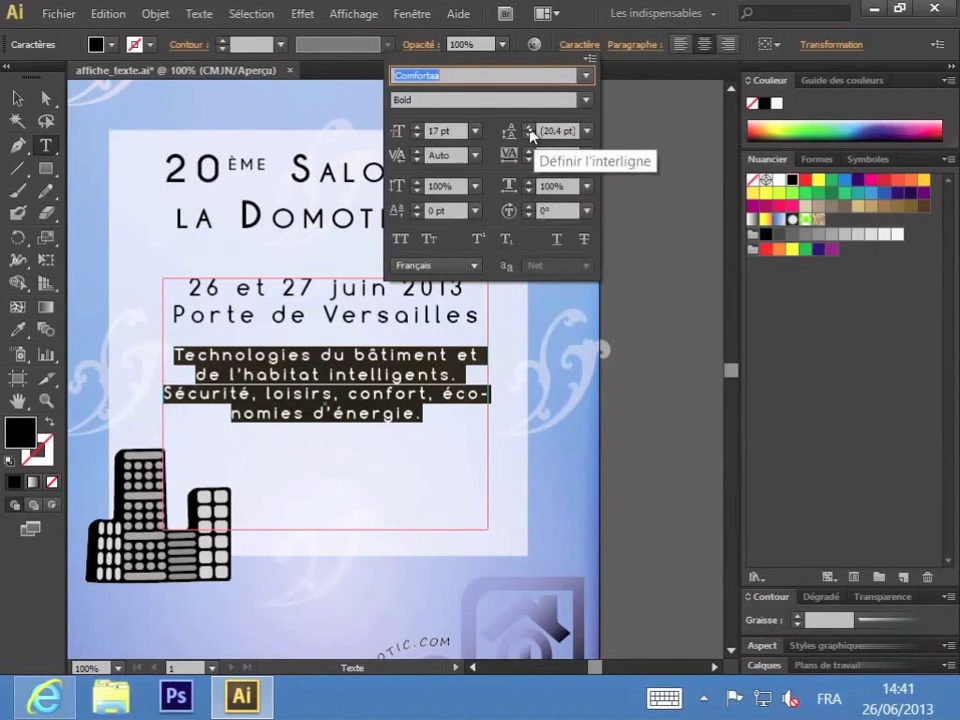
pyautogui.click(530, 131)
pyautogui.click(530, 131)
pyautogui.click(530, 131)
pyautogui.click(530, 128)
pyautogui.click(530, 128)
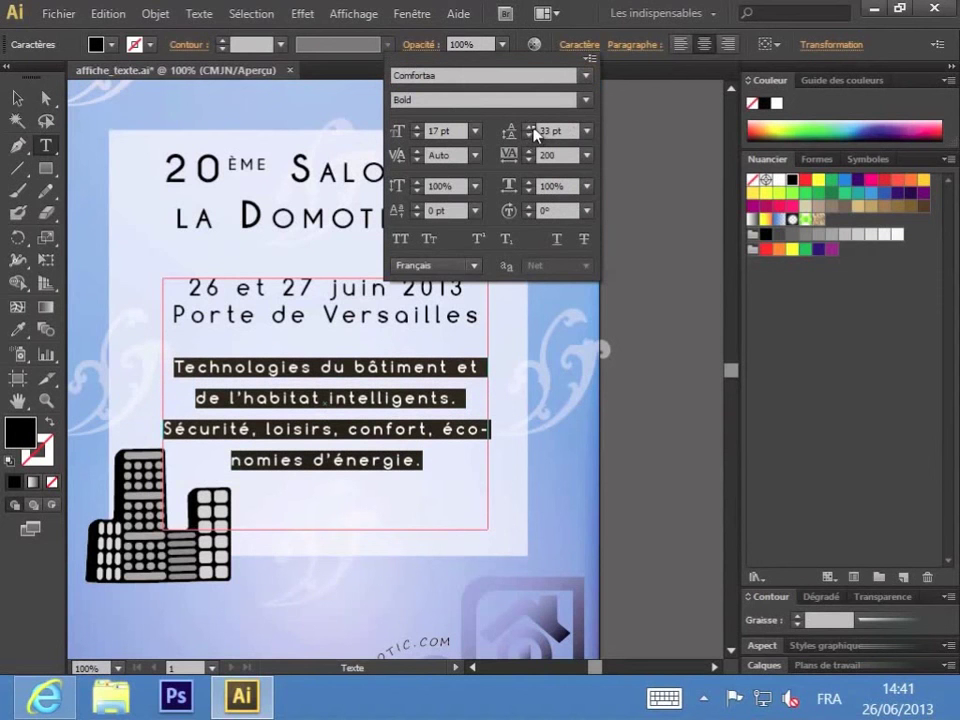
pyautogui.click(517, 133)
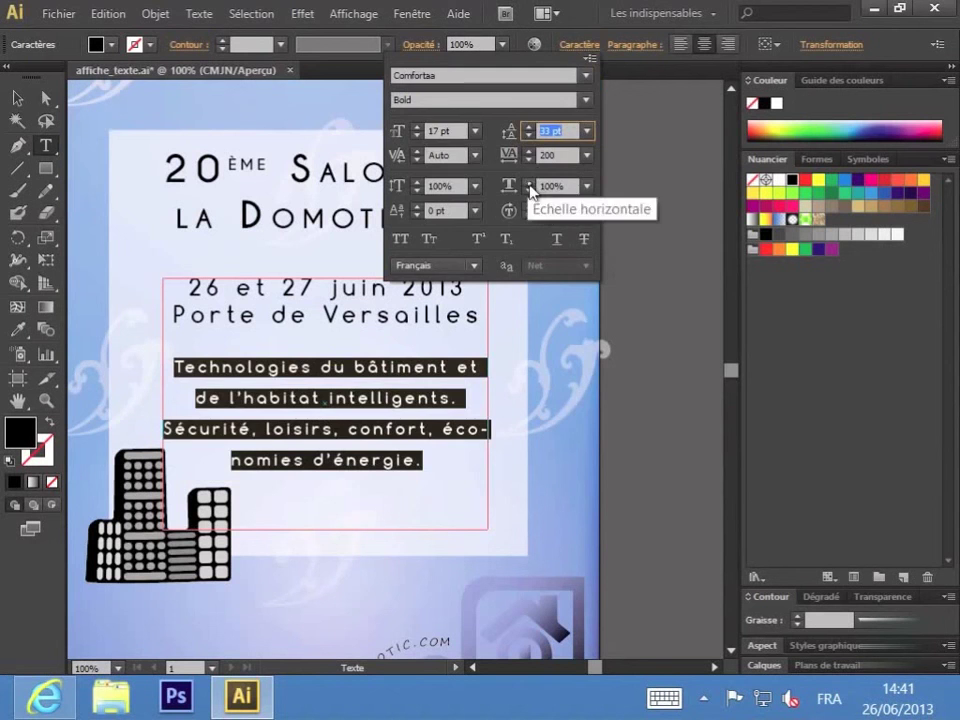
pyautogui.click(574, 317)
pyautogui.click(506, 326)
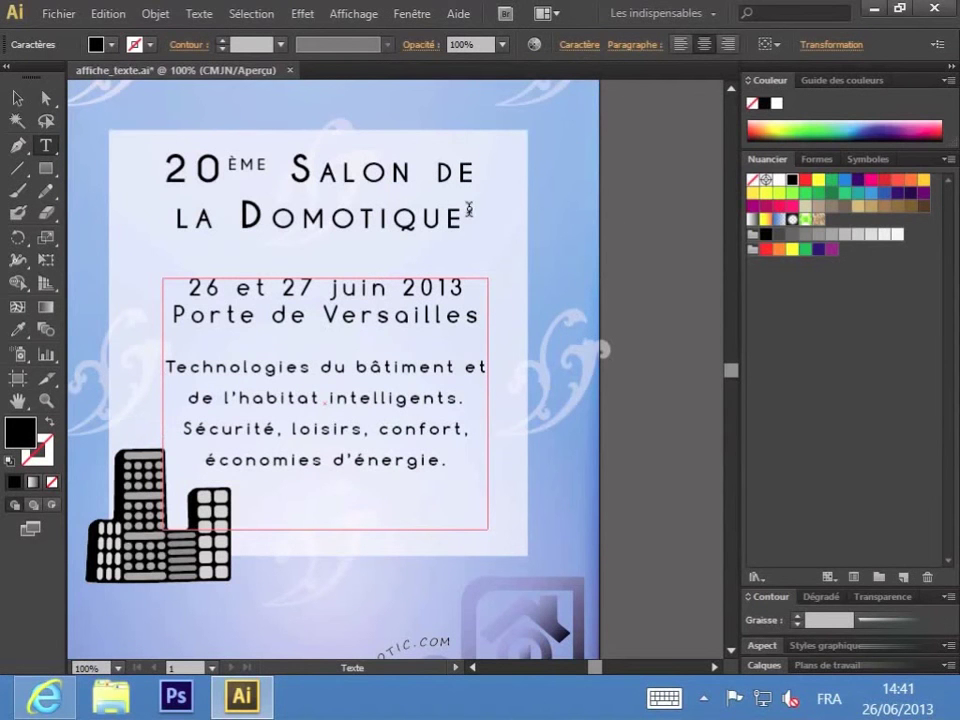
# Step: Recolour the whole title with a dark blue fill picked from the colour spectrum
pyautogui.moveTo(468, 210); pyautogui.dragTo(170, 157)
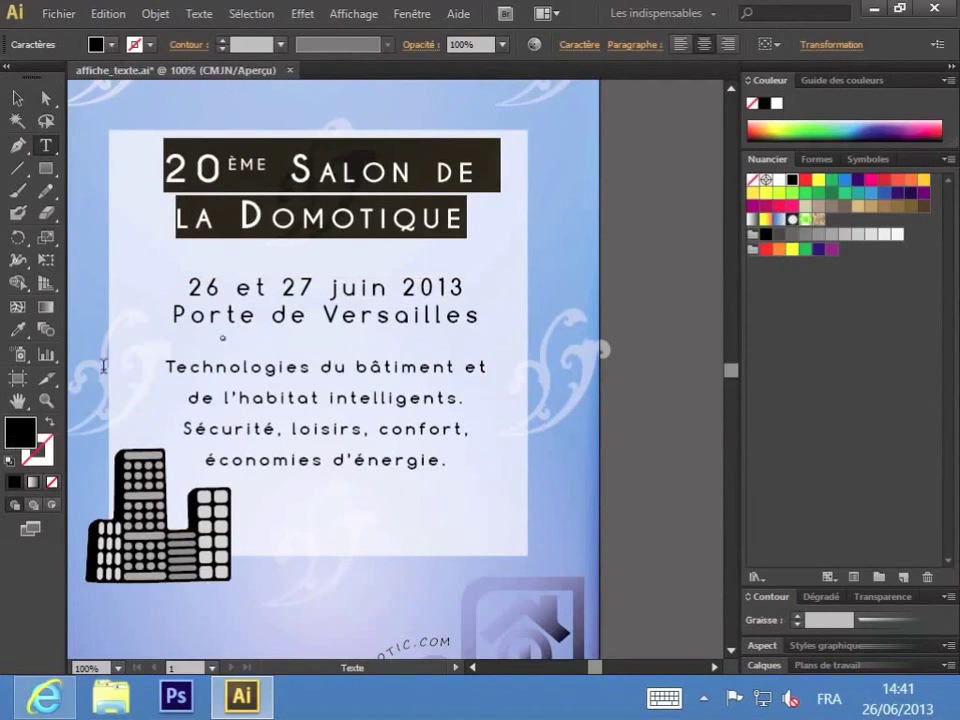
pyautogui.click(897, 193)
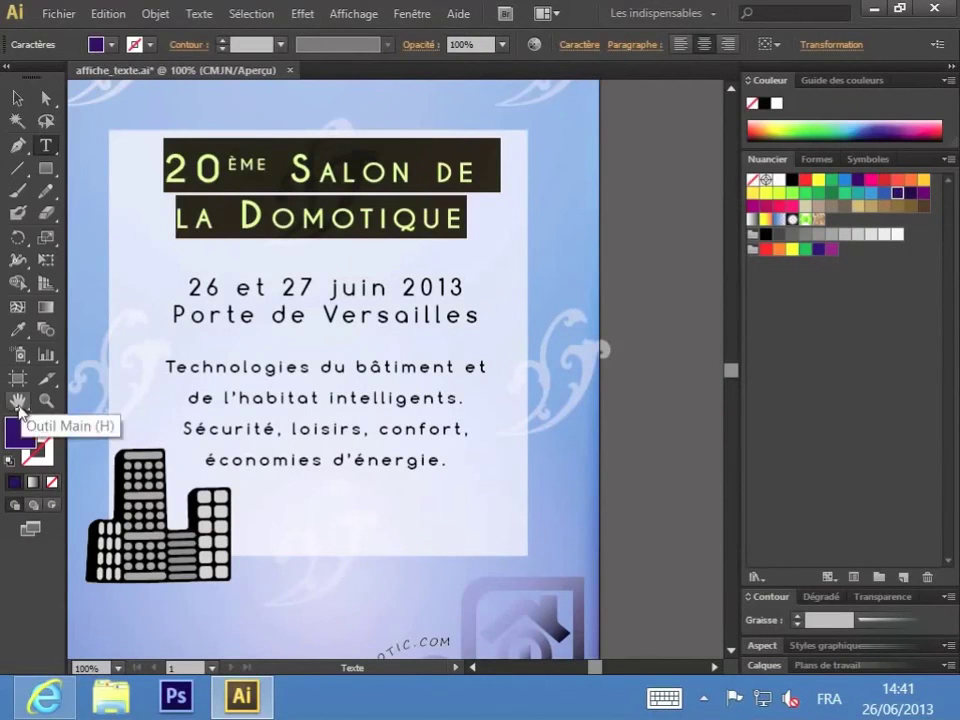
pyautogui.moveTo(891, 129)
pyautogui.mouseDown()
pyautogui.moveTo(872, 116)
pyautogui.moveTo(882, 124)
pyautogui.mouseUp()
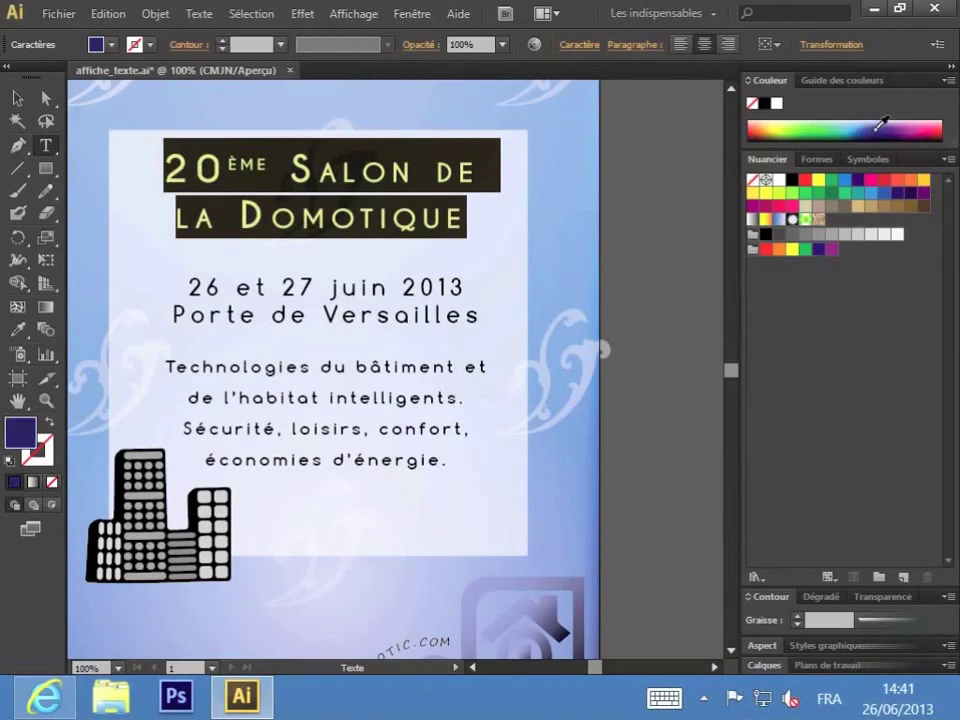
# Step: Refine the selected title's fill to a dark violet-blue, trying a Color Guide shade before sampling the enlarged spectrum, and deselect the text
pyautogui.click(845, 80)
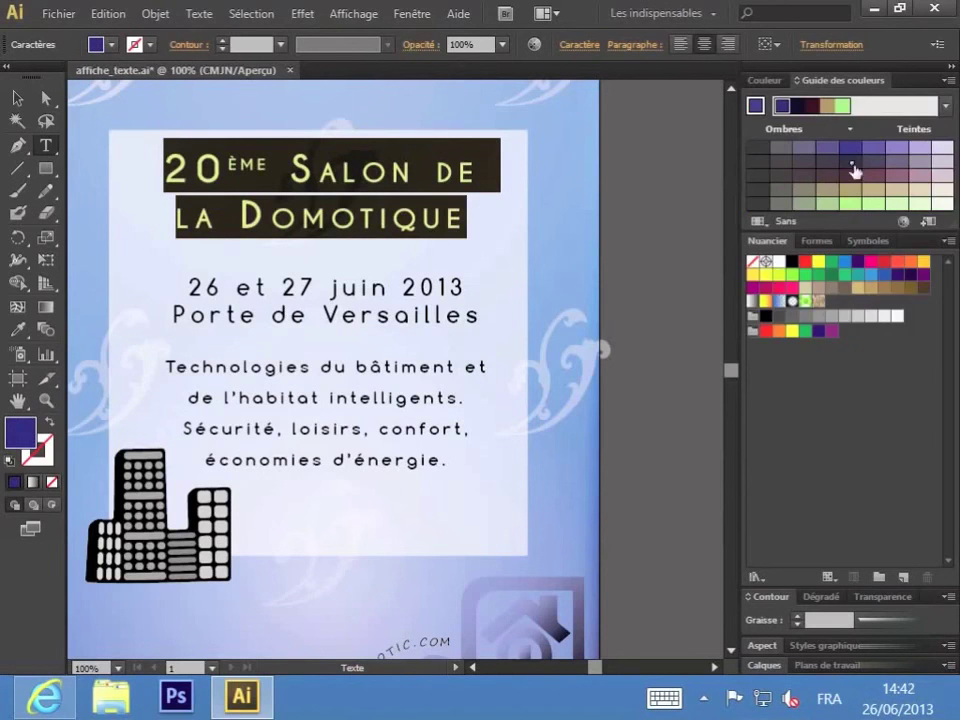
pyautogui.click(850, 150)
pyautogui.click(770, 80)
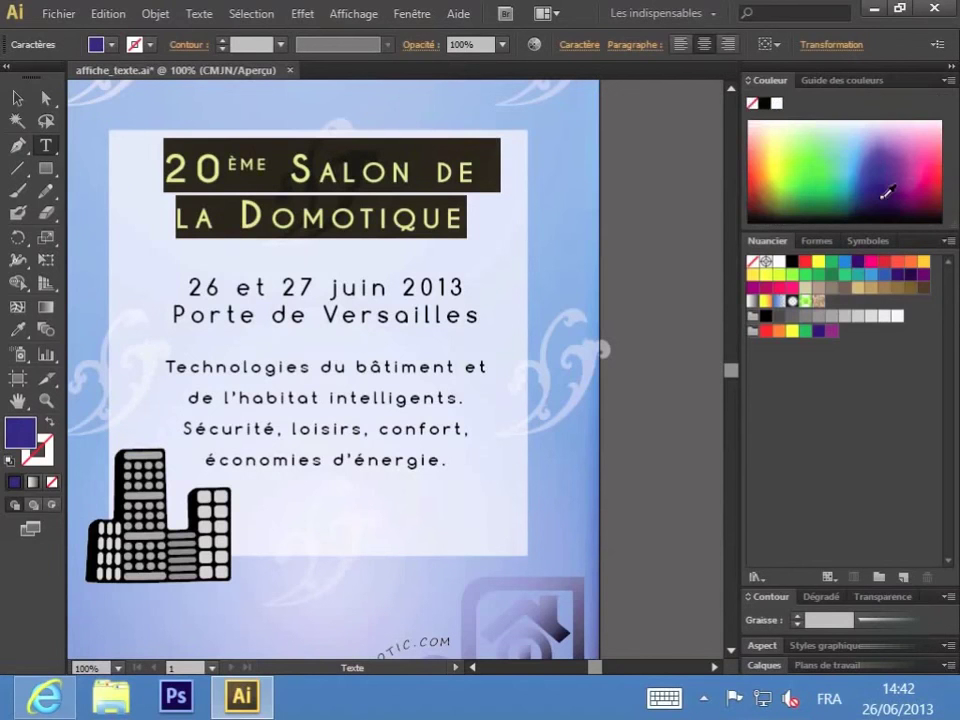
pyautogui.click(885, 195)
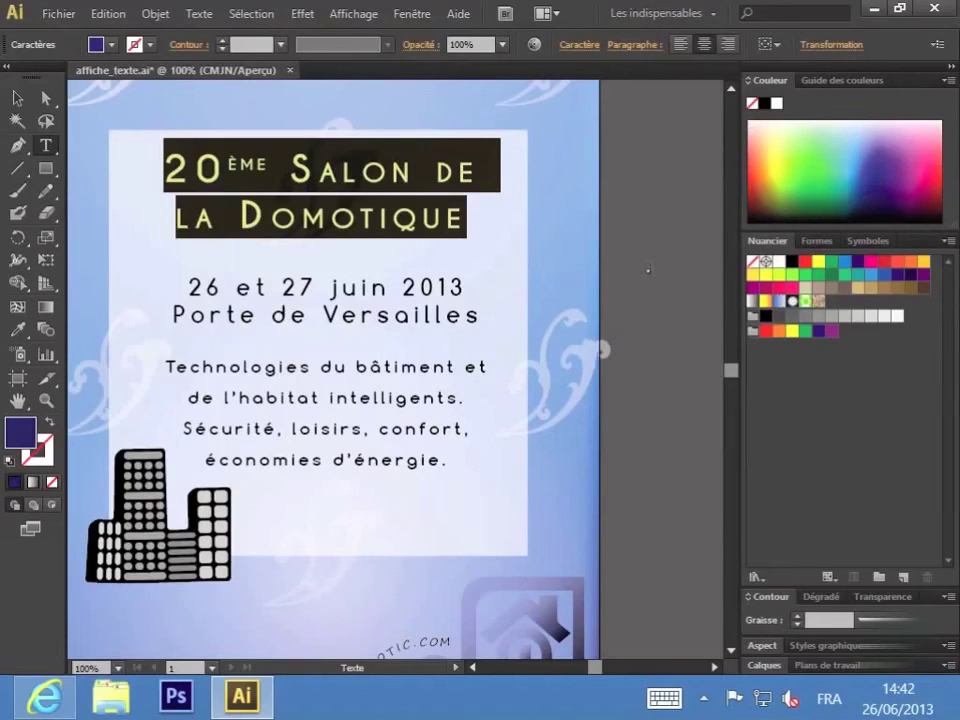
pyautogui.press('Right')
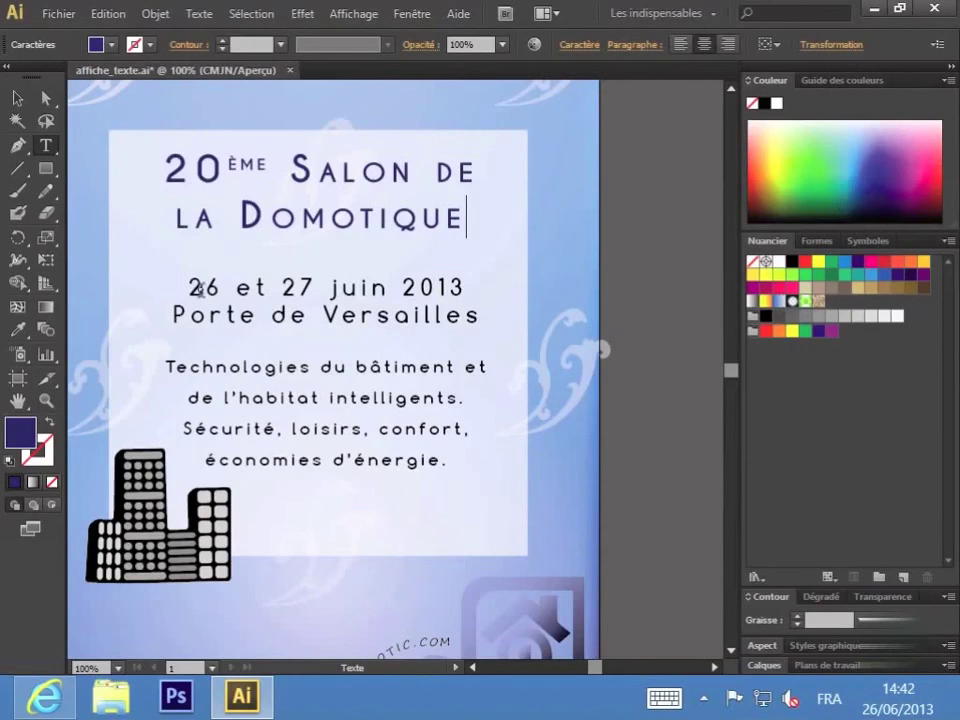
# Step: Recolour the lines "26 et 27 juin 2013" and "Porte de Versailles" with a magenta-purple fill from the spectrum and deselect them
pyautogui.moveTo(186, 283); pyautogui.dragTo(489, 315)
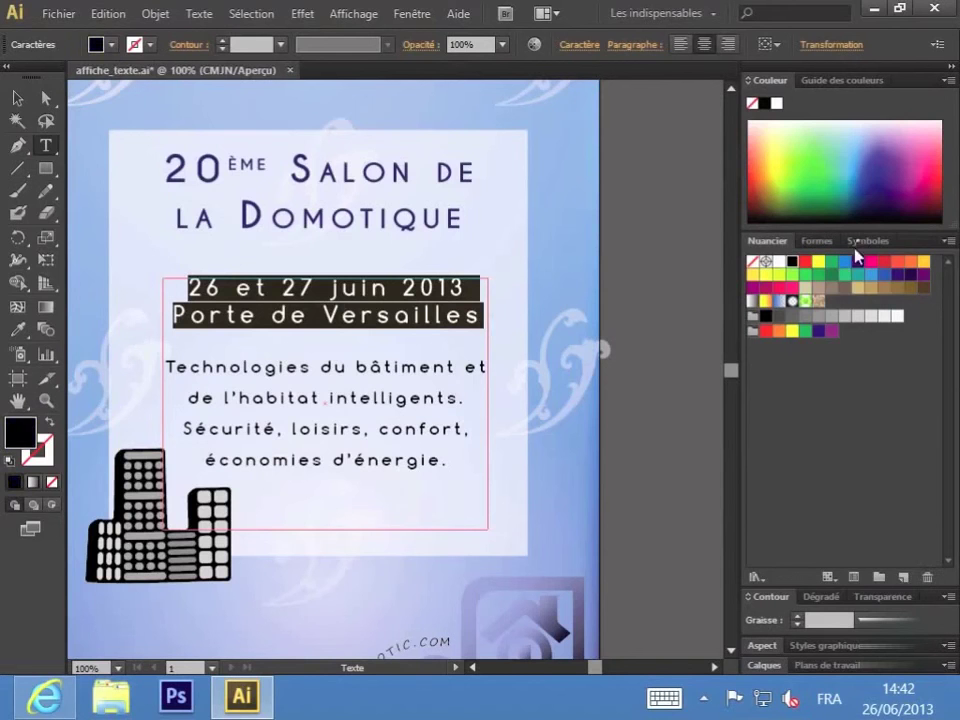
pyautogui.click(913, 181)
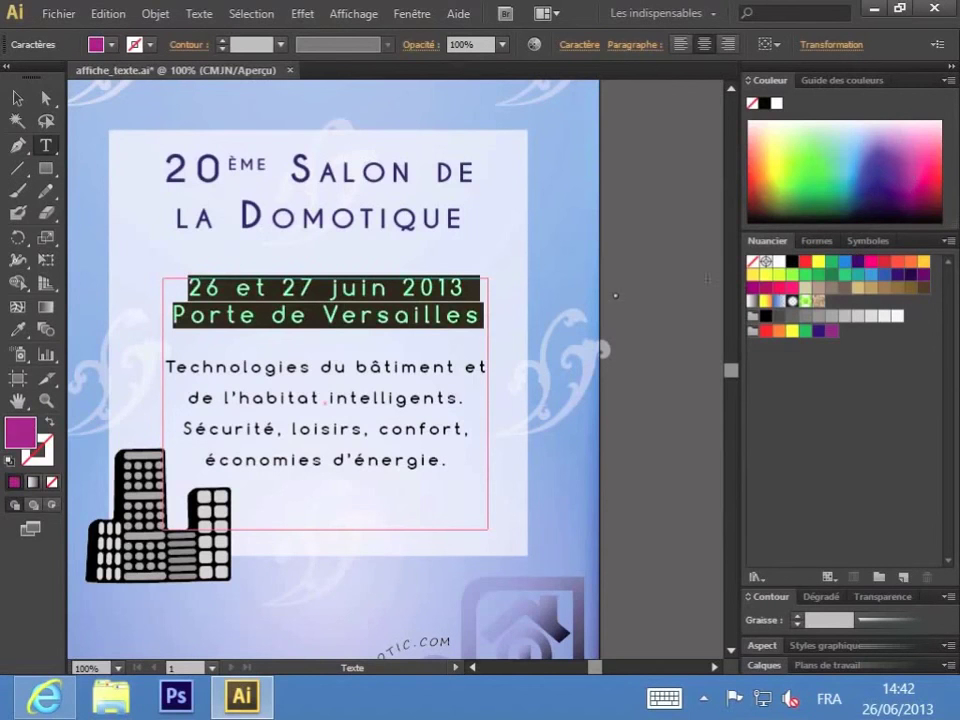
pyautogui.click(584, 280)
pyautogui.keyDown('ctrl'); pyautogui.click(600, 405); pyautogui.keyUp('ctrl')
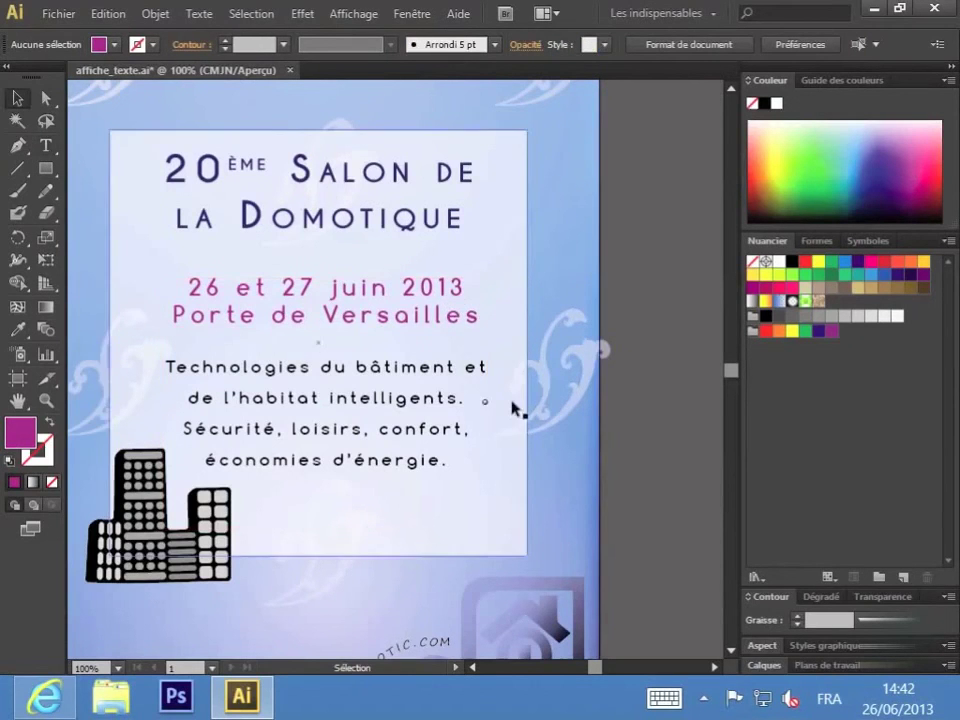
# Step: Try left, right and full justification on the description paragraph starting "Technologies du bâtiment", and settle on justified with the last line centred
pyautogui.click(45, 145)
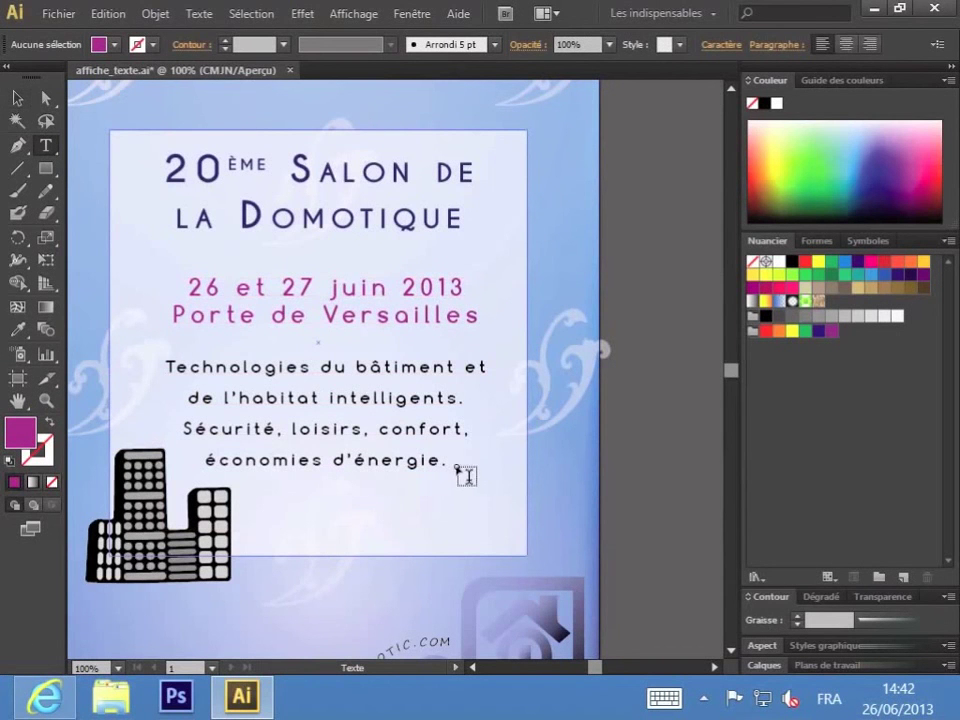
pyautogui.moveTo(460, 476); pyautogui.dragTo(451, 473)
pyautogui.moveTo(428, 461); pyautogui.dragTo(162, 362)
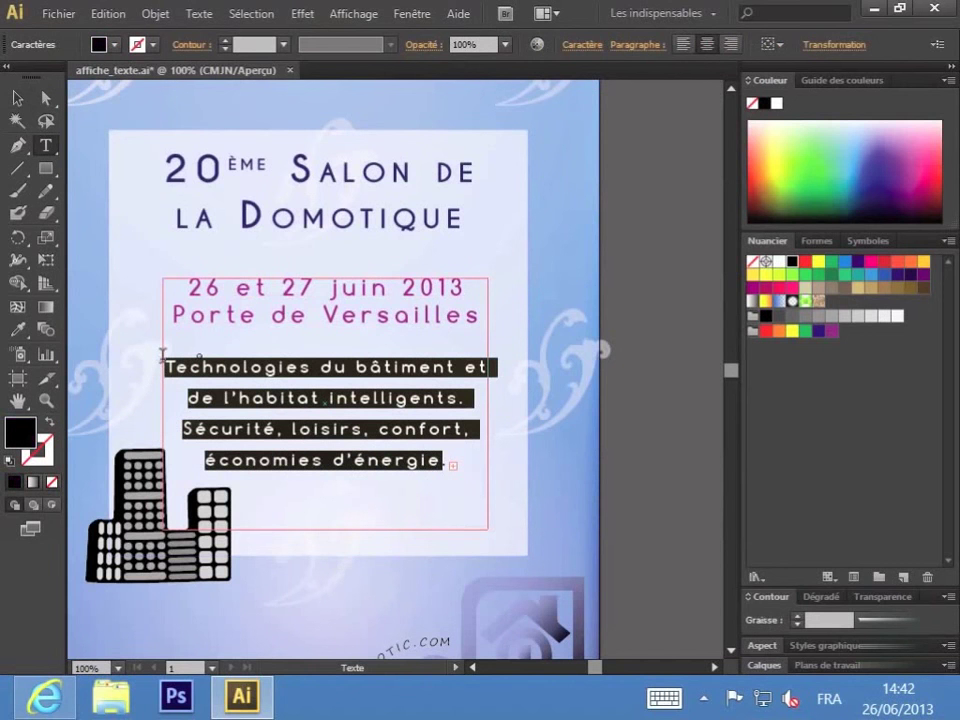
pyautogui.click(645, 46)
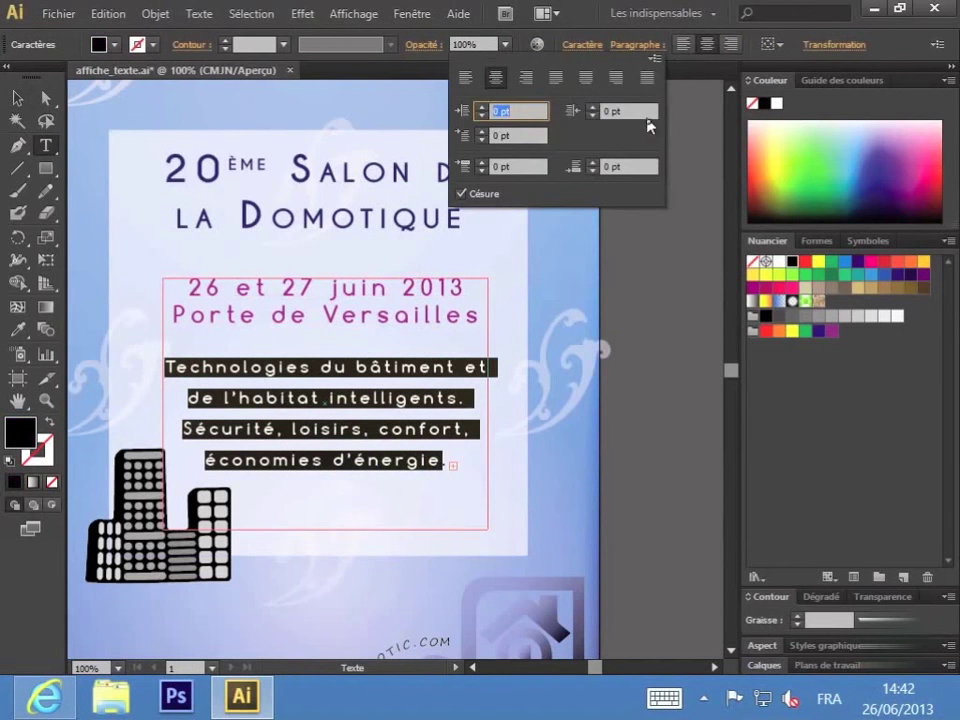
pyautogui.click(465, 76)
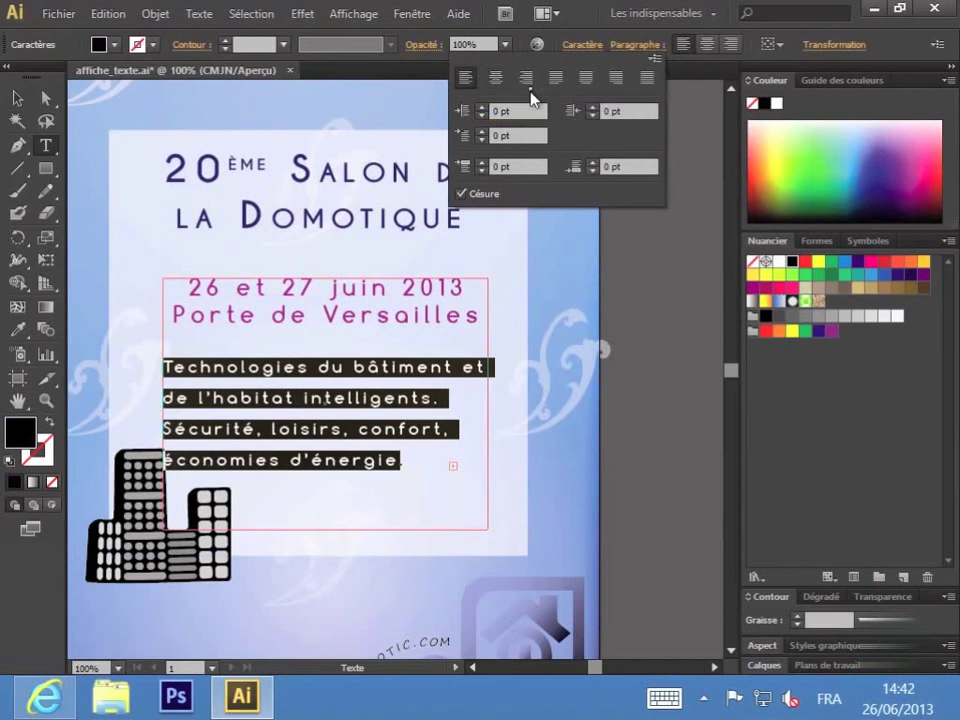
pyautogui.click(527, 80)
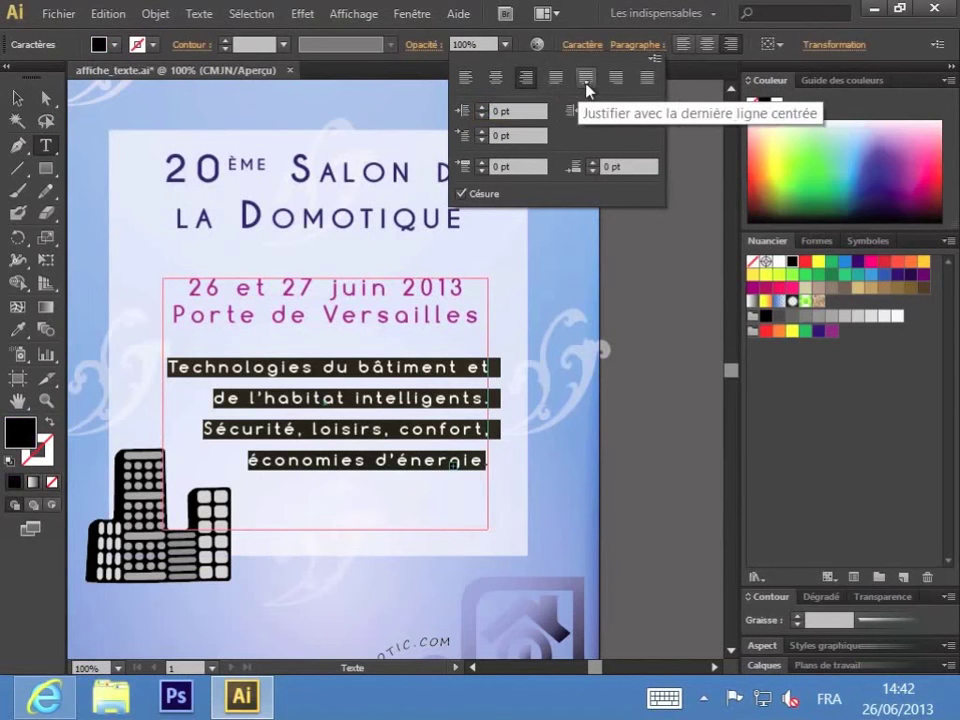
pyautogui.click(648, 78)
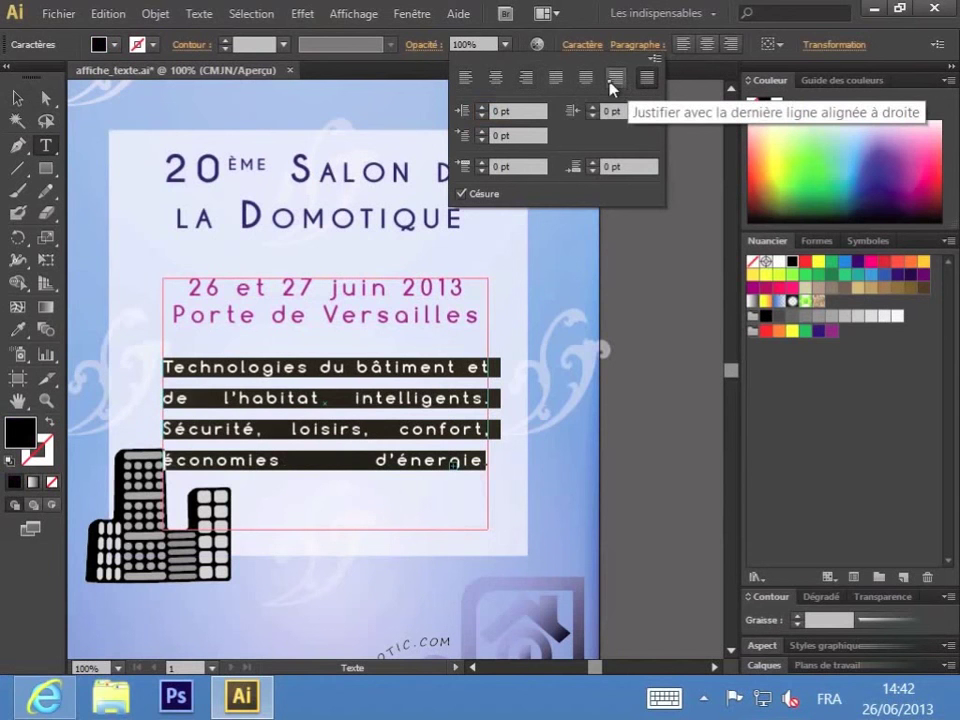
pyautogui.click(616, 82)
pyautogui.click(590, 84)
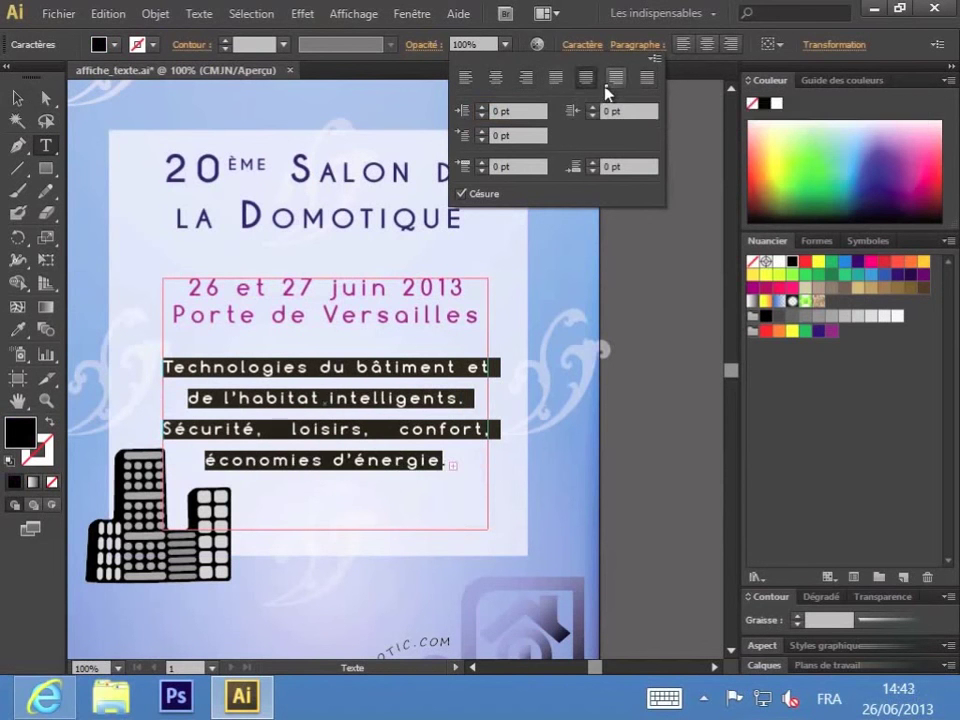
pyautogui.click(663, 323)
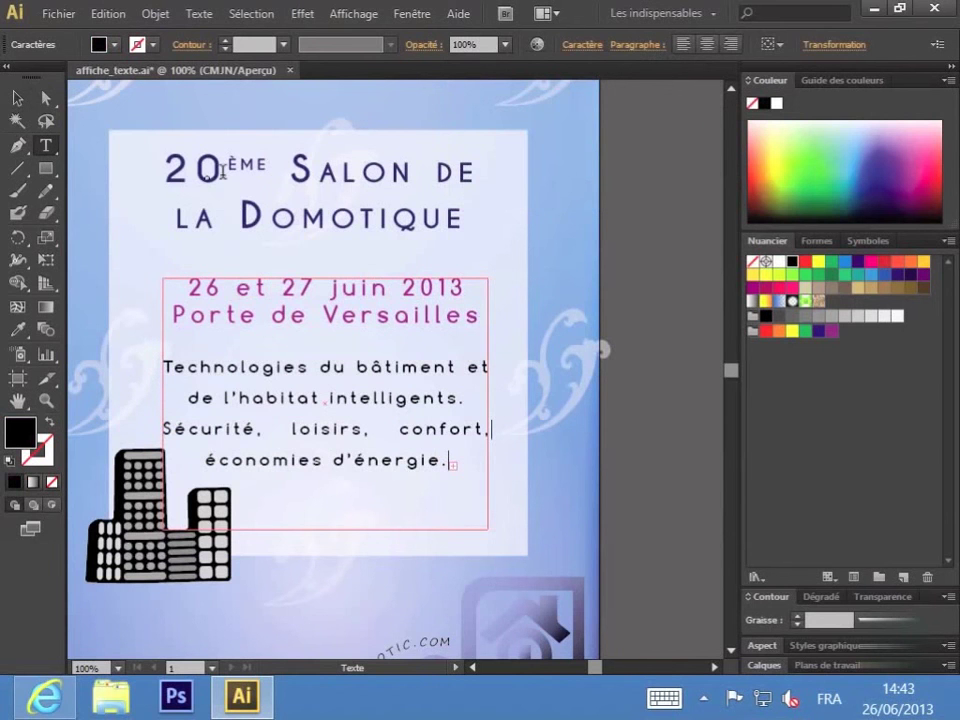
# Step: Recolour only "20ème" in the title with a yellow-orange fill sampled from the colour spectrum and deselect the text
pyautogui.moveTo(219, 176); pyautogui.dragTo(164, 172)
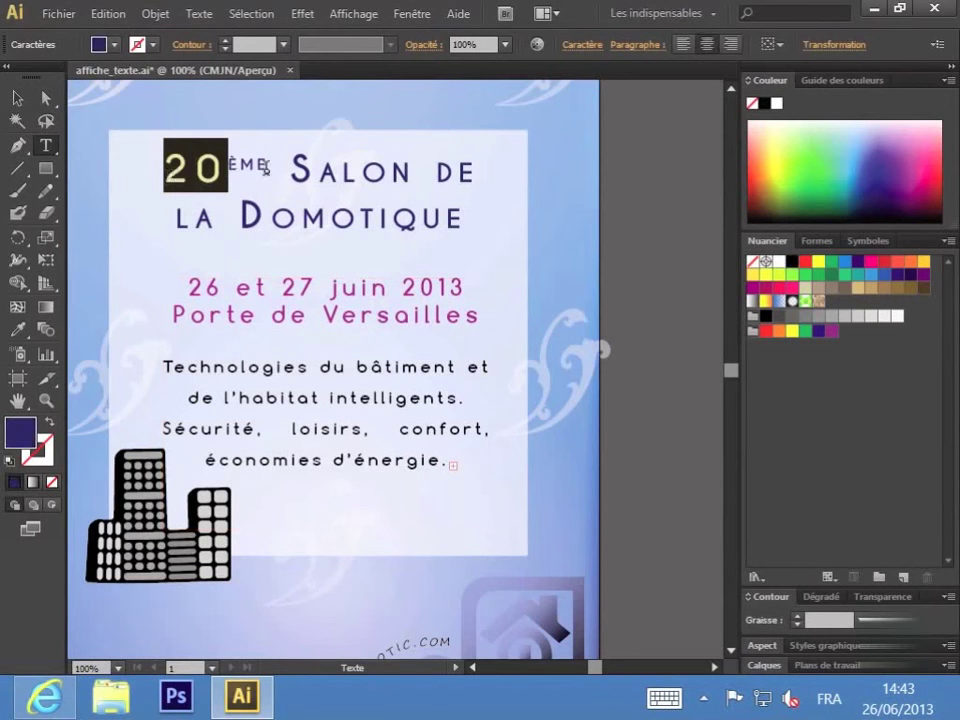
pyautogui.doubleClick(199, 172)
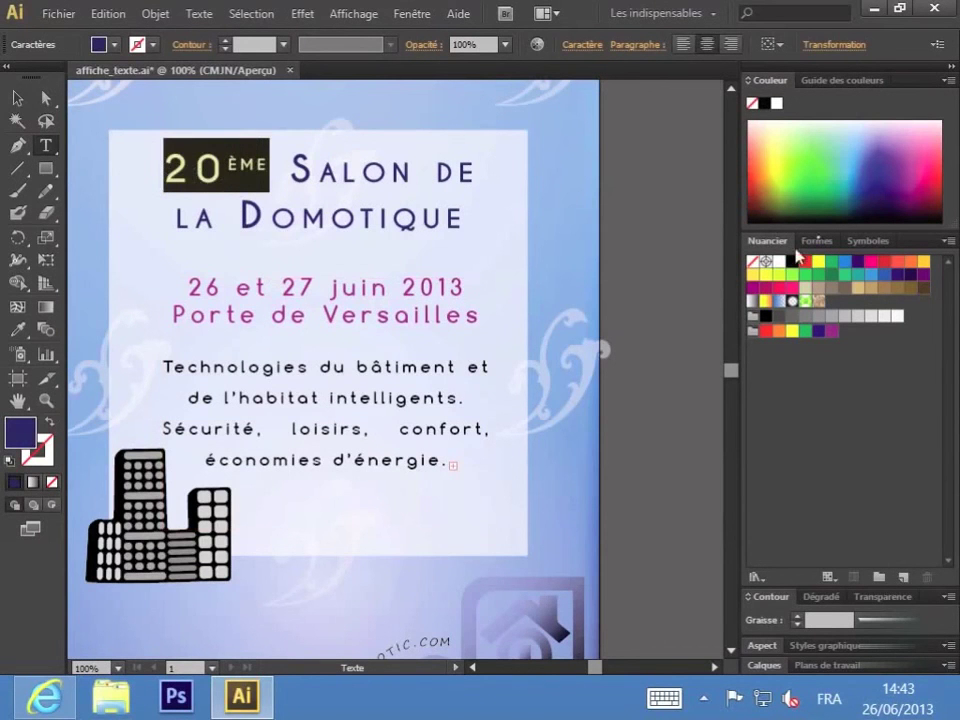
pyautogui.click(942, 188)
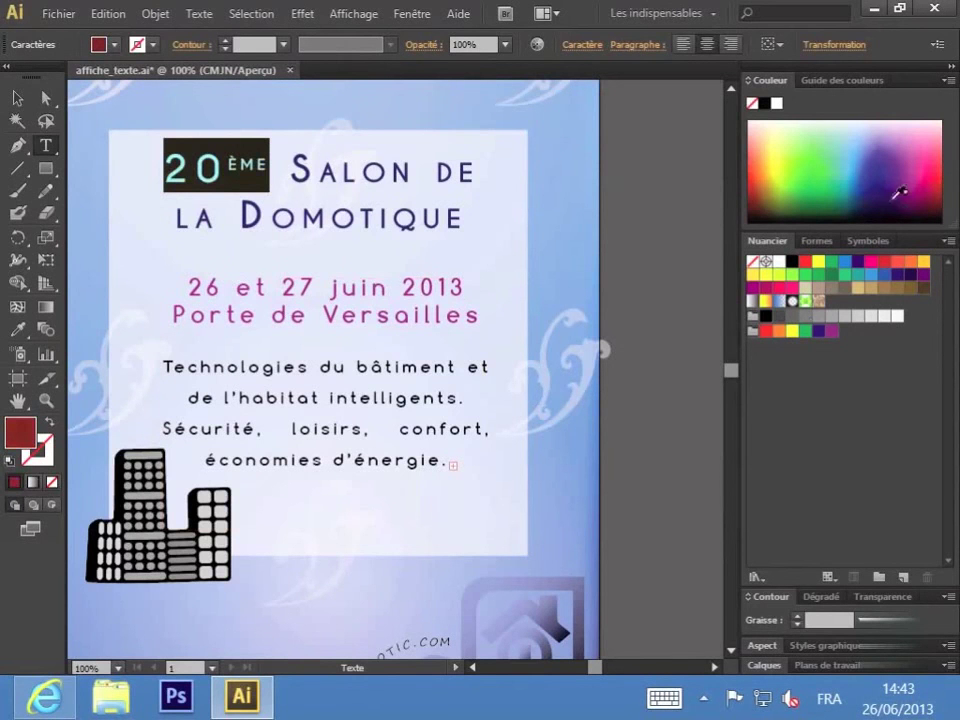
pyautogui.moveTo(938, 219); pyautogui.dragTo(769, 167)
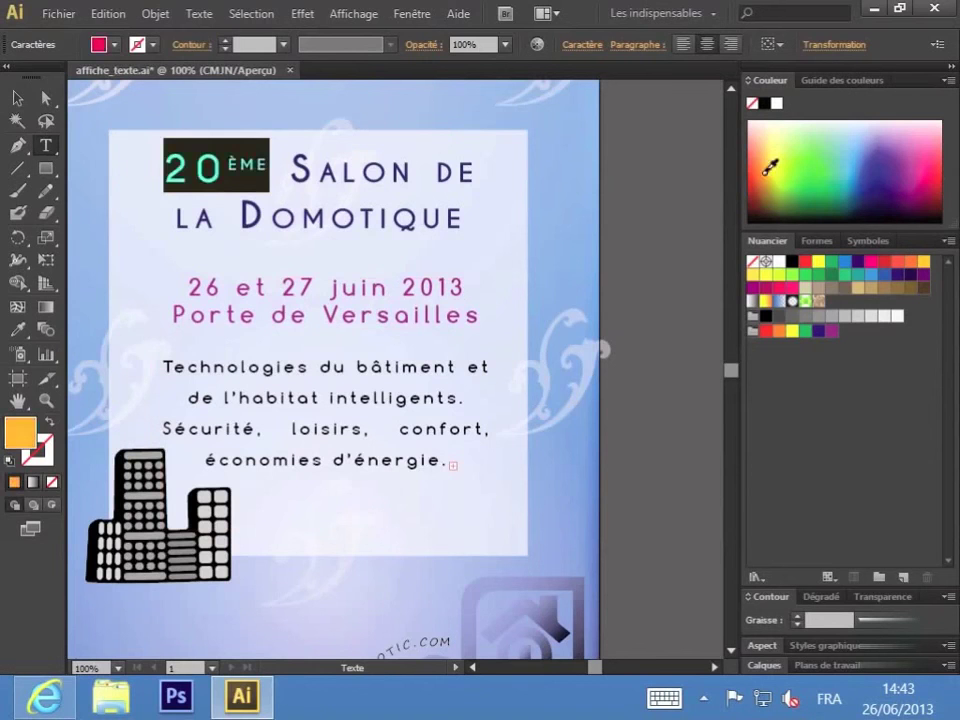
pyautogui.click(555, 290)
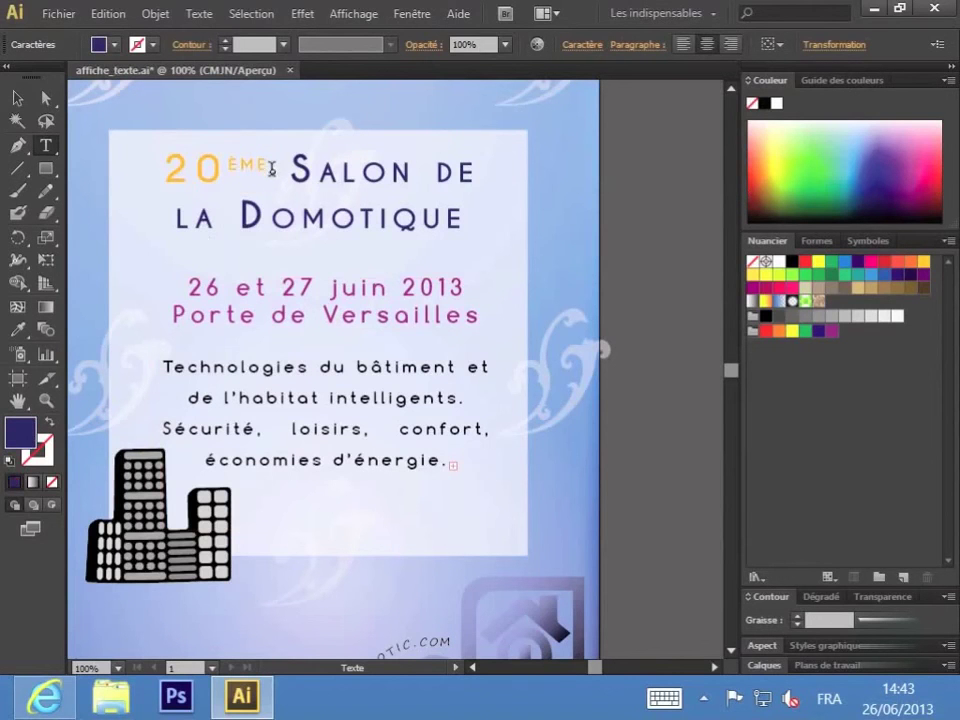
pyautogui.moveTo(269, 165); pyautogui.dragTo(132, 128)
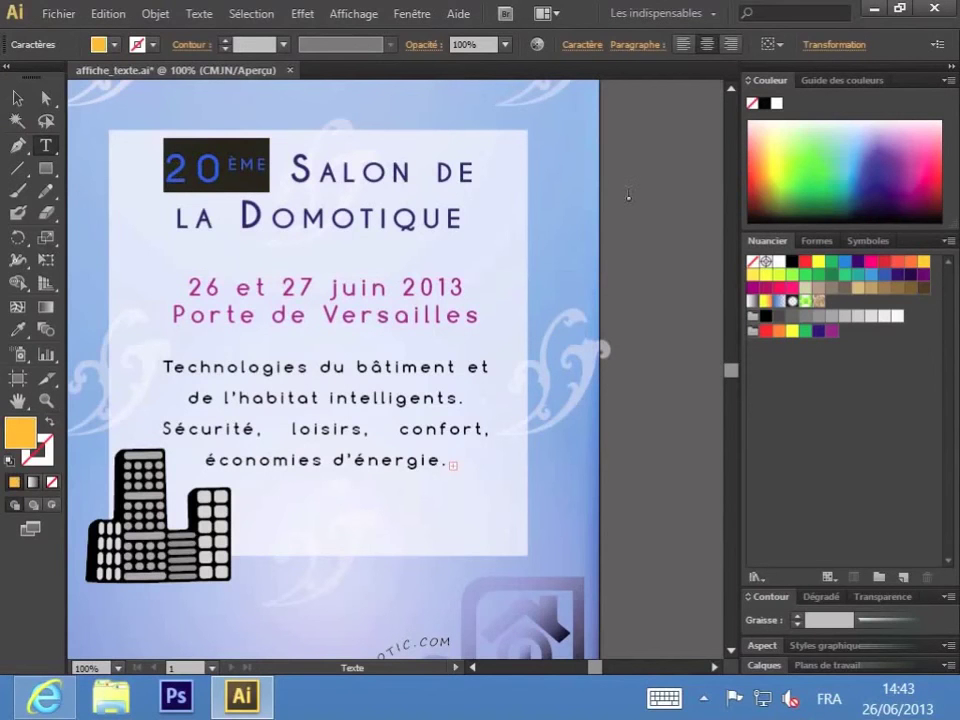
pyautogui.click(628, 230)
pyautogui.click(771, 245)
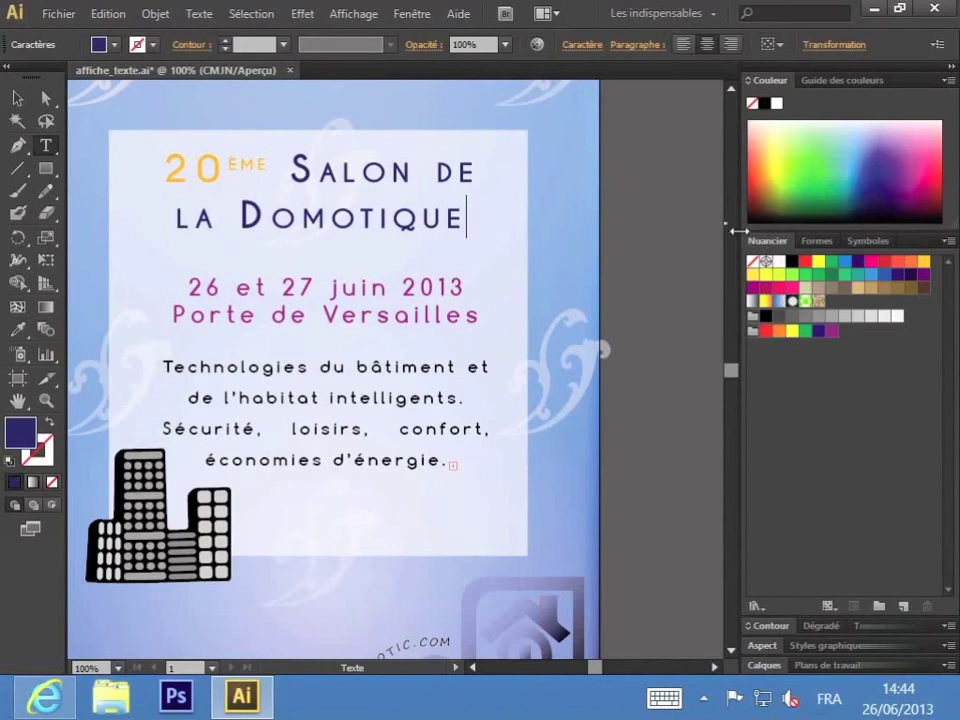
# Step: Switch to the Typographie workspace and display the full set of character options
pyautogui.click(700, 13)
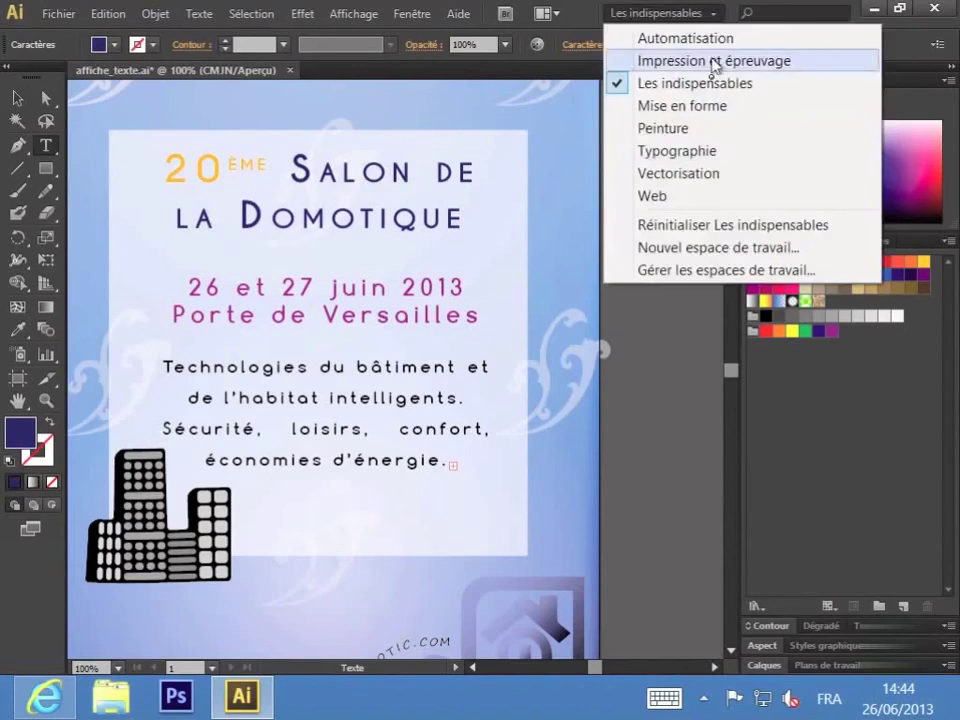
pyautogui.click(712, 151)
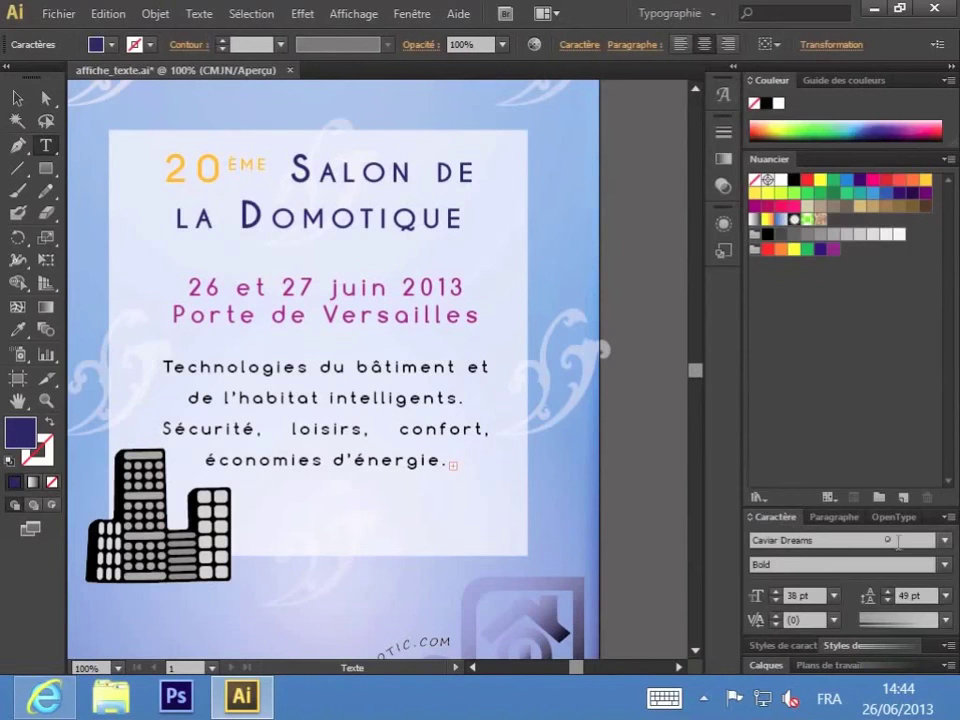
pyautogui.click(840, 518)
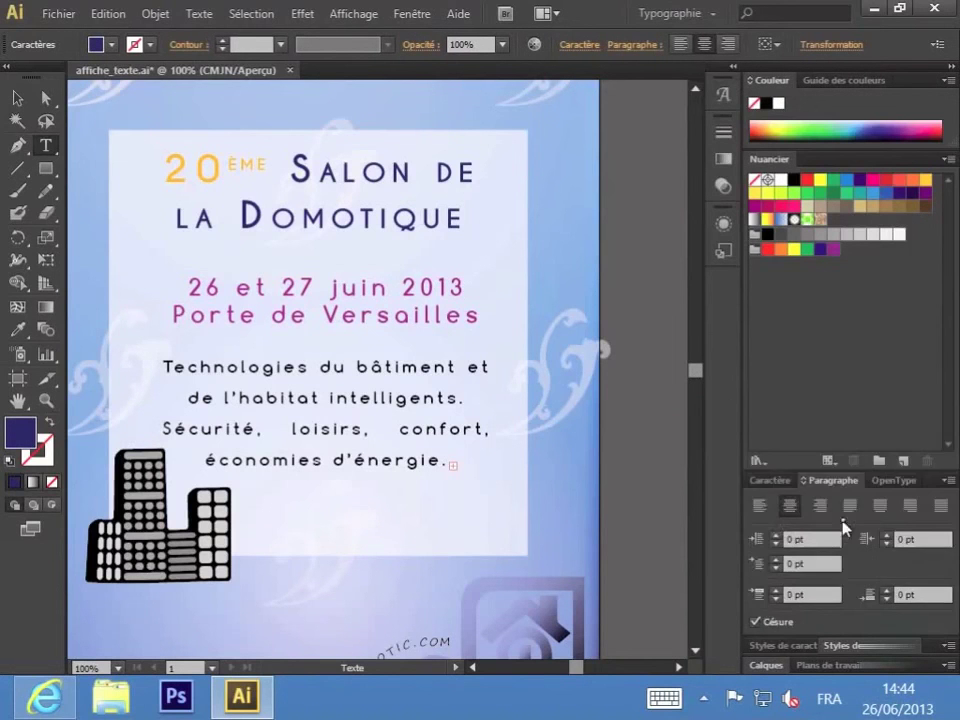
pyautogui.click(780, 482)
pyautogui.click(949, 517)
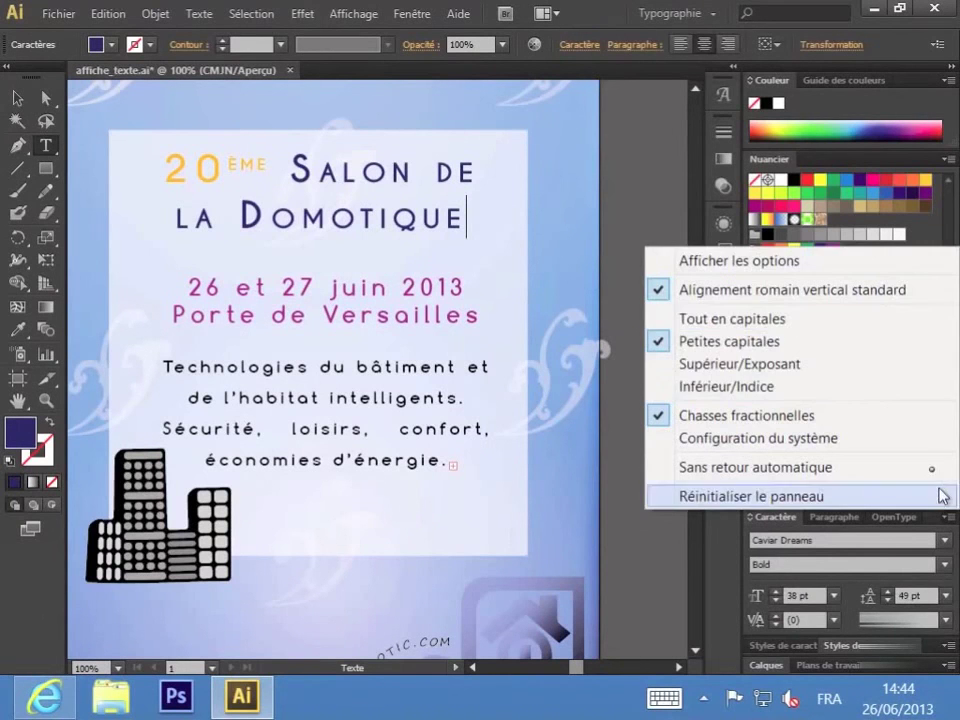
pyautogui.click(836, 264)
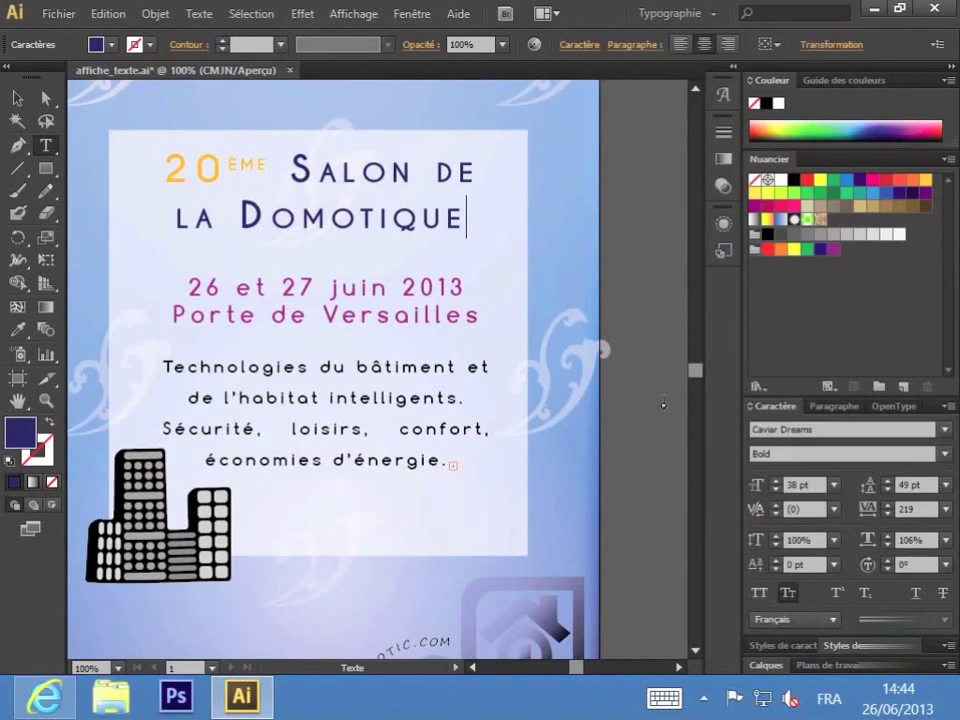
pyautogui.click(17, 97)
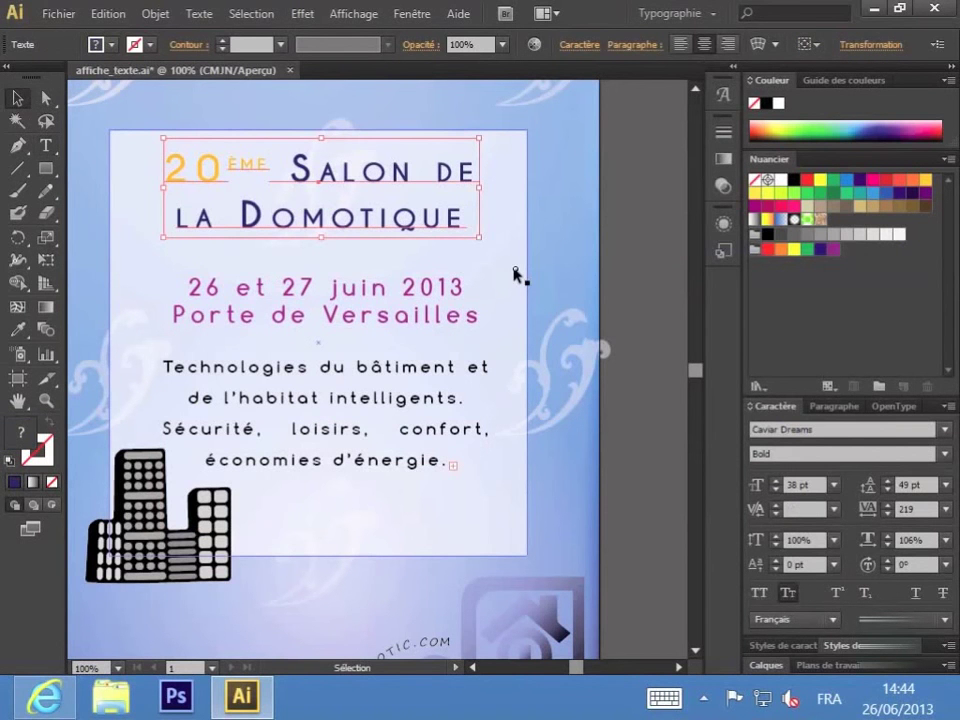
pyautogui.hotkey('ctrl', '0')
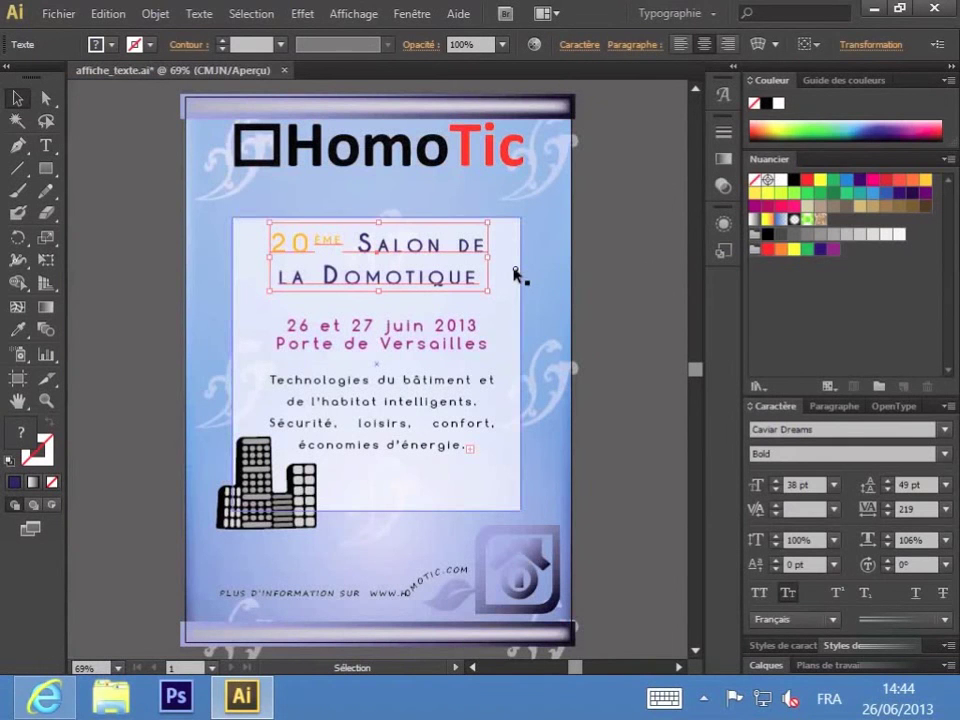